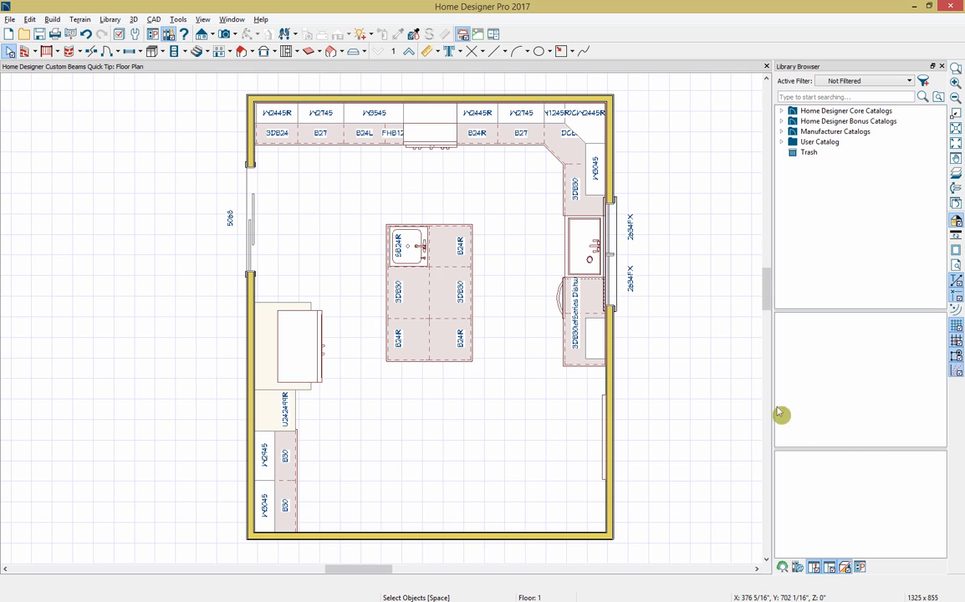
Create a Full Camera view looking from the base cabinets near the front wall diagonally across the kitchen island.
click(236, 35)
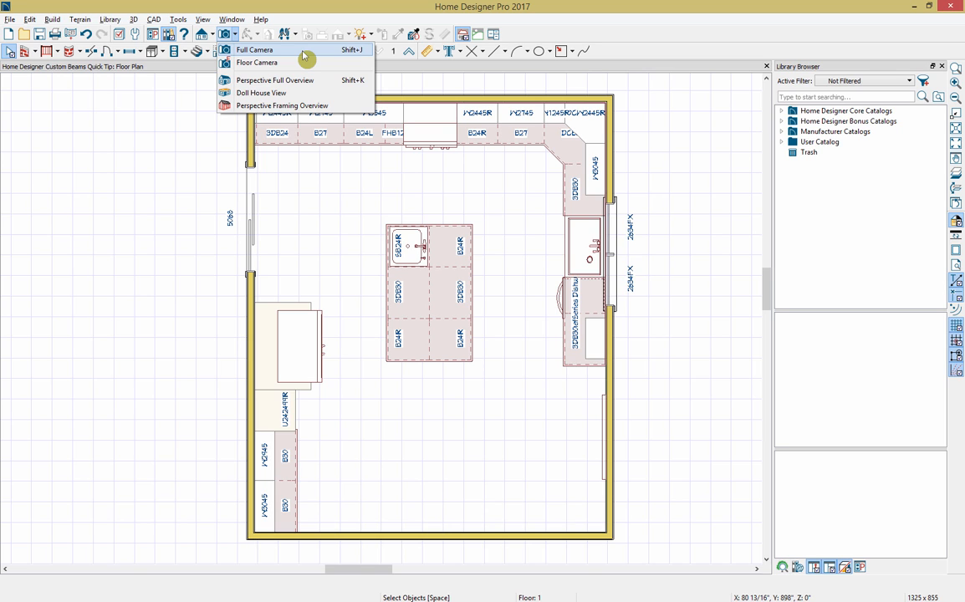
click(303, 51)
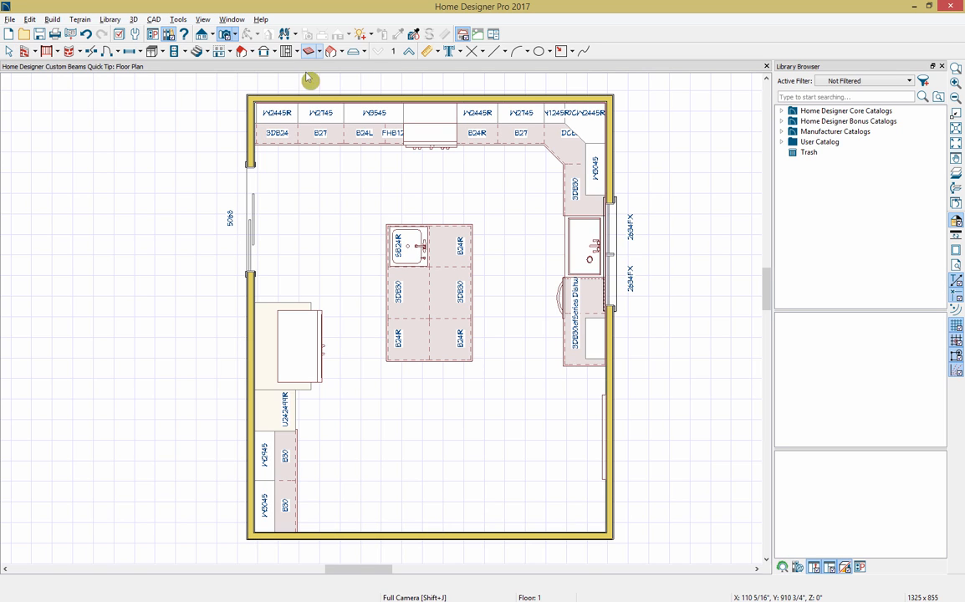
drag(324, 506, 375, 416)
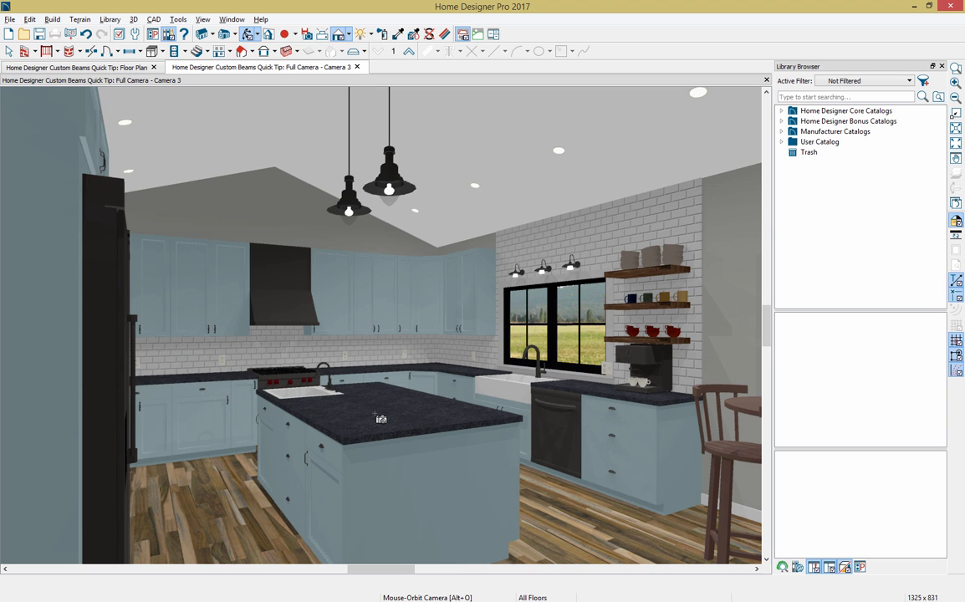
Tile the camera view and the floor plan side by side, with the whole kitchen shown in the plan.
key(shift+F7)
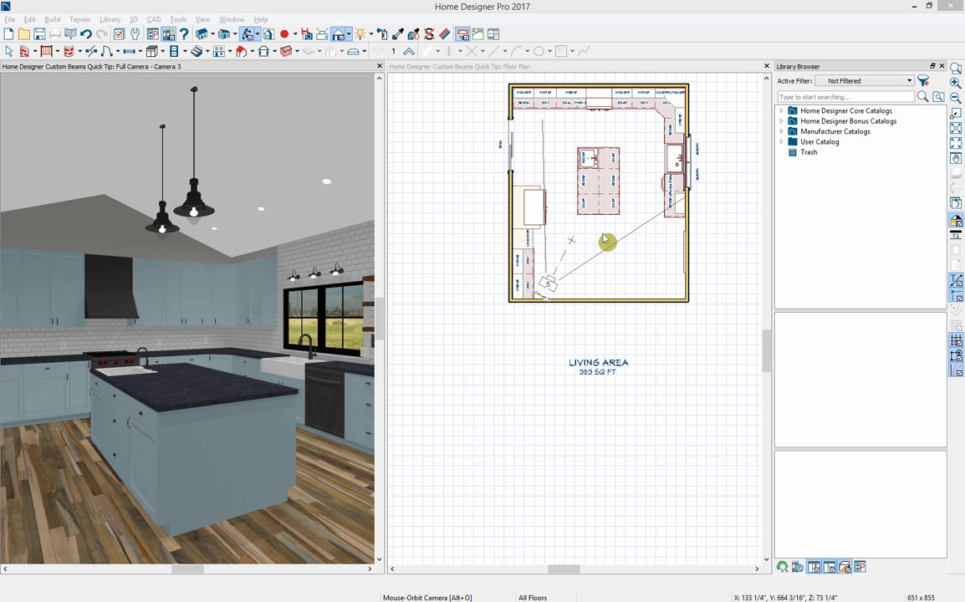
scroll(603, 240, up, 1)
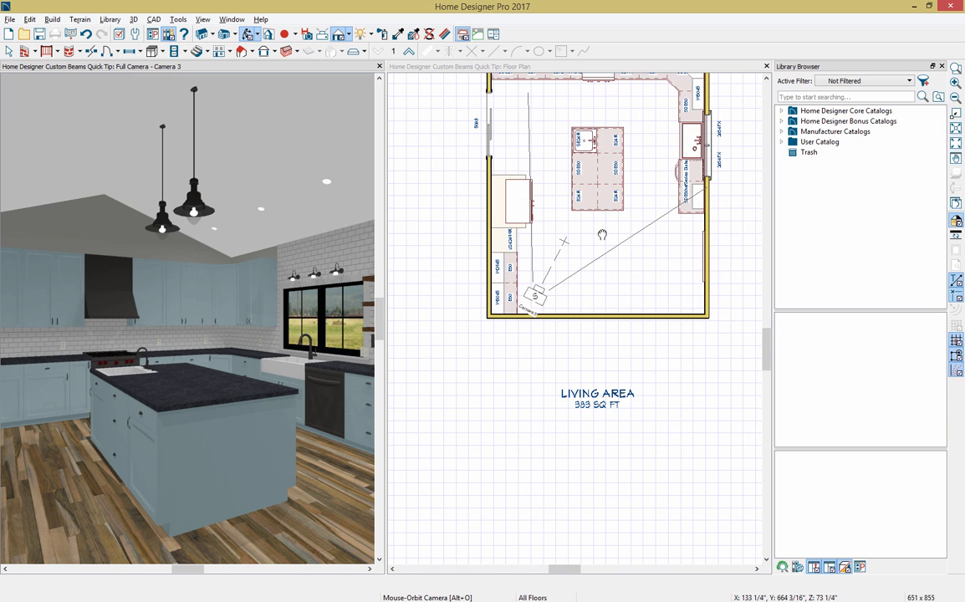
scroll(602, 235, up, 2)
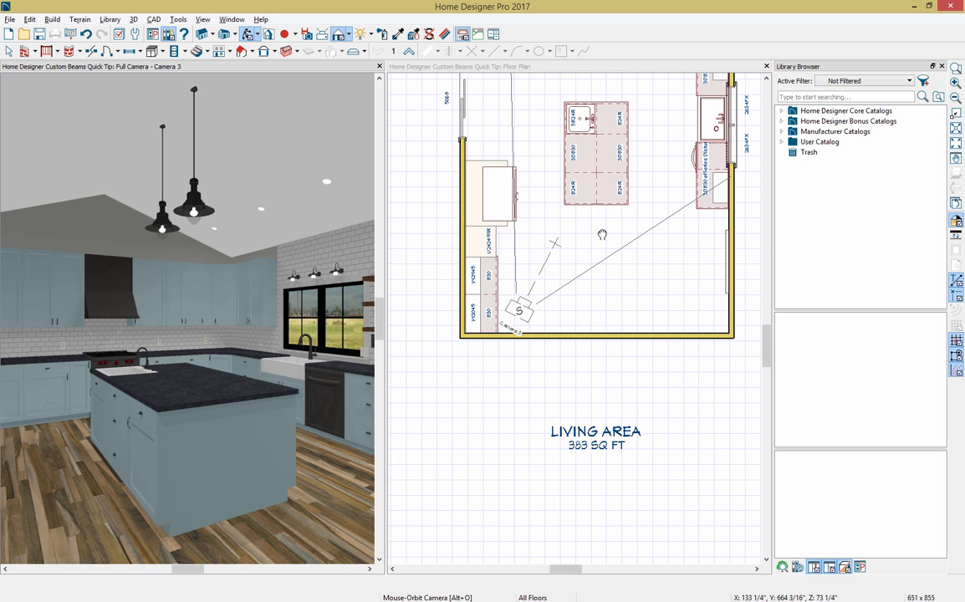
middle_drag(601, 235, 589, 393)
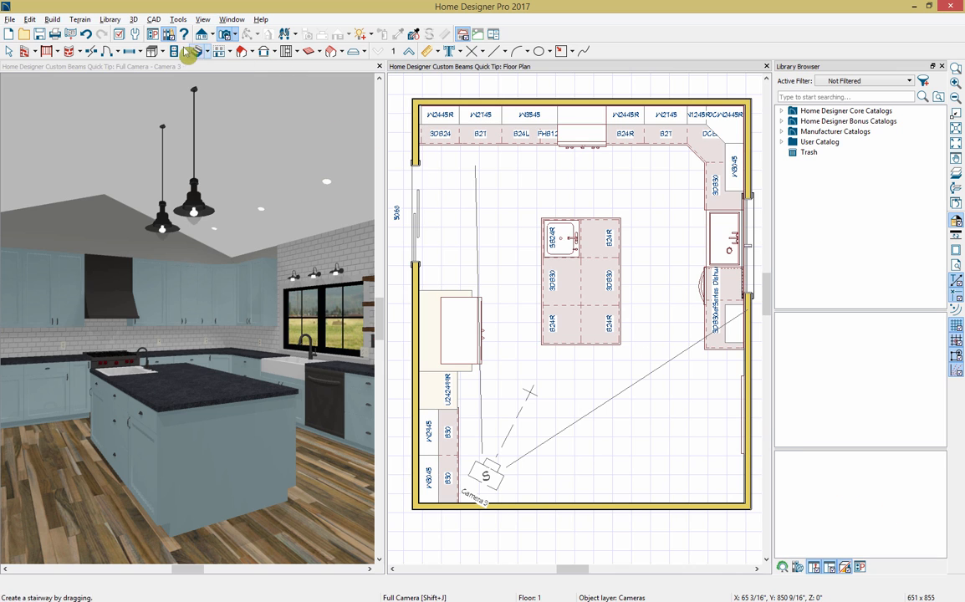
Place a soffit in the floor plan between the range and the island, and open its specification.
click(151, 52)
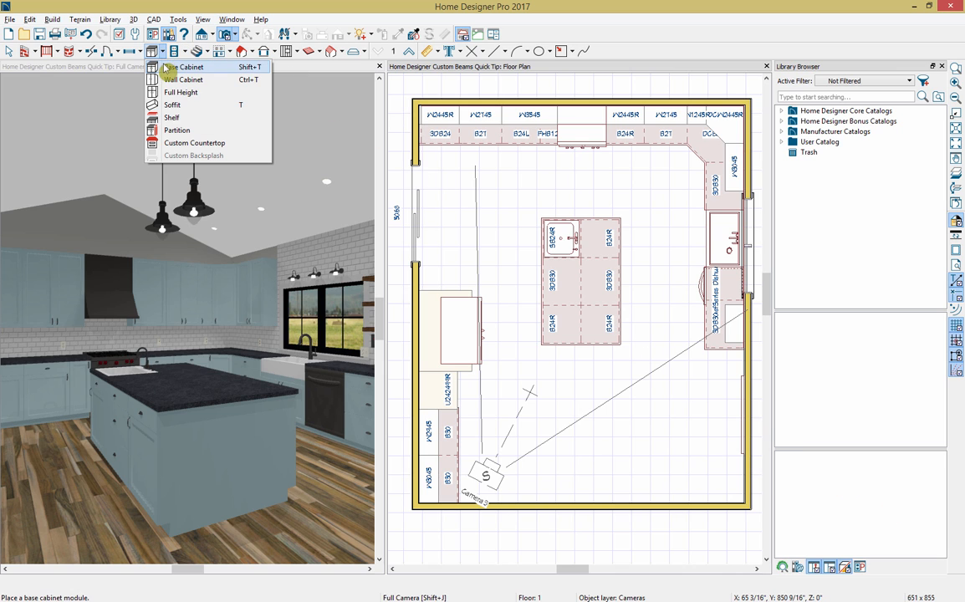
click(198, 106)
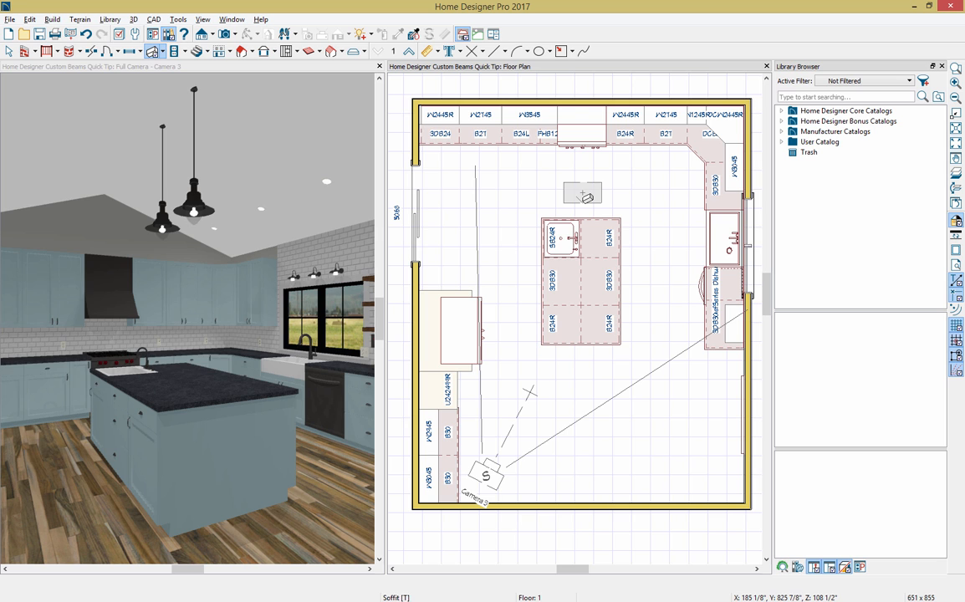
click(583, 194)
double_click(583, 194)
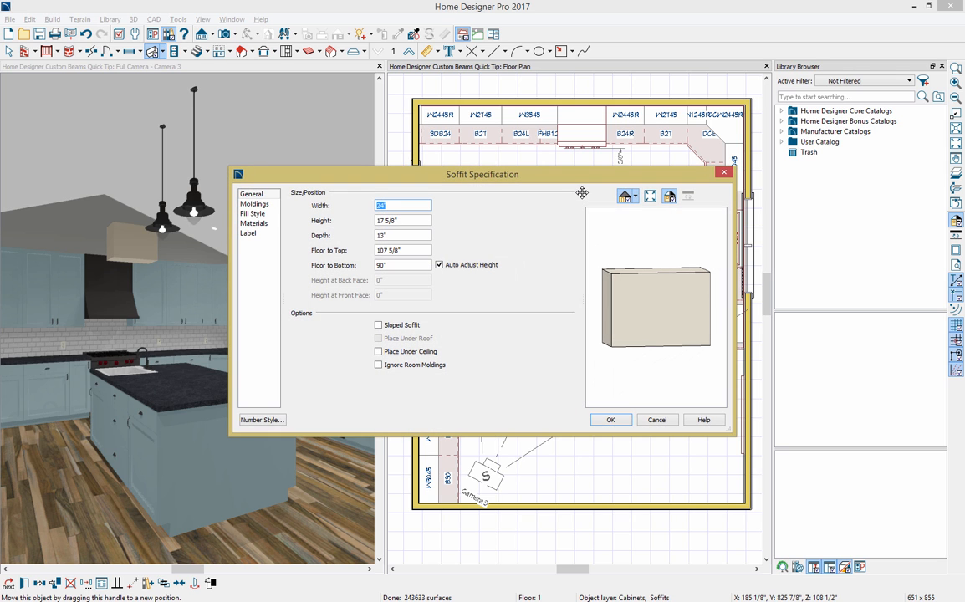
Set the soffit's width to 10", height to 20" and depth to 250".
click(400, 204)
drag(400, 204, 368, 207)
text(10)
key(Tab)
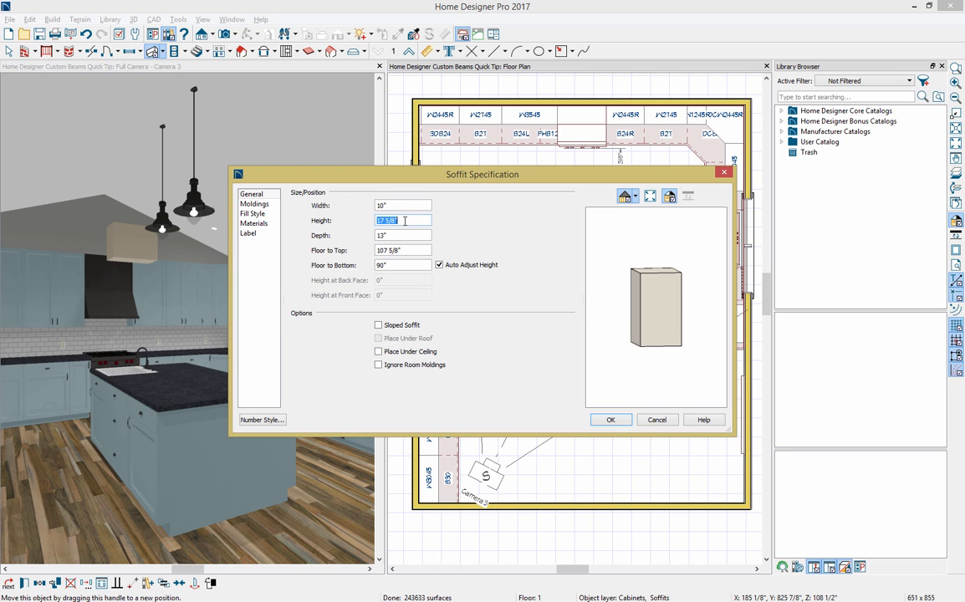
text(20)
key(Tab)
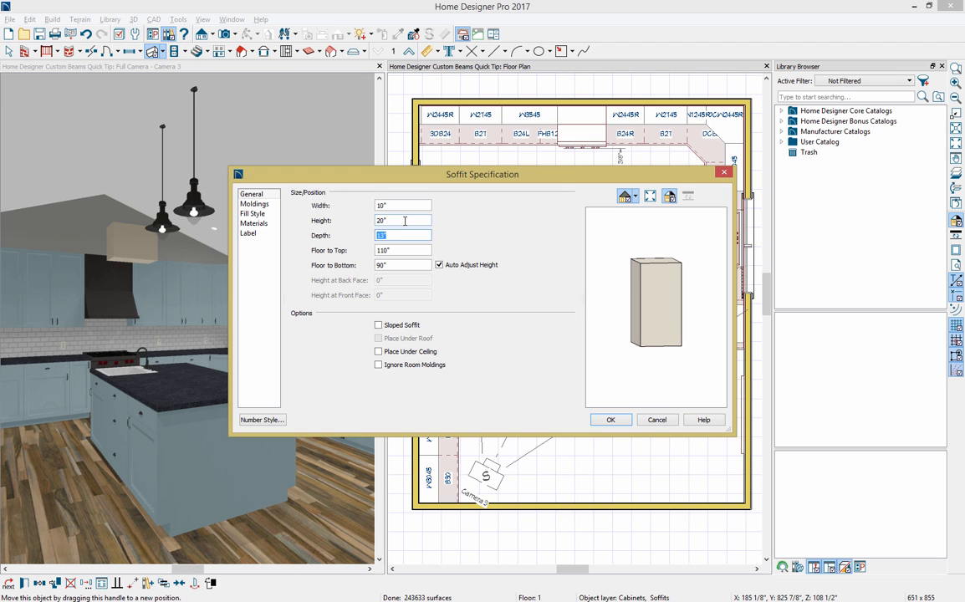
text(250)
click(404, 242)
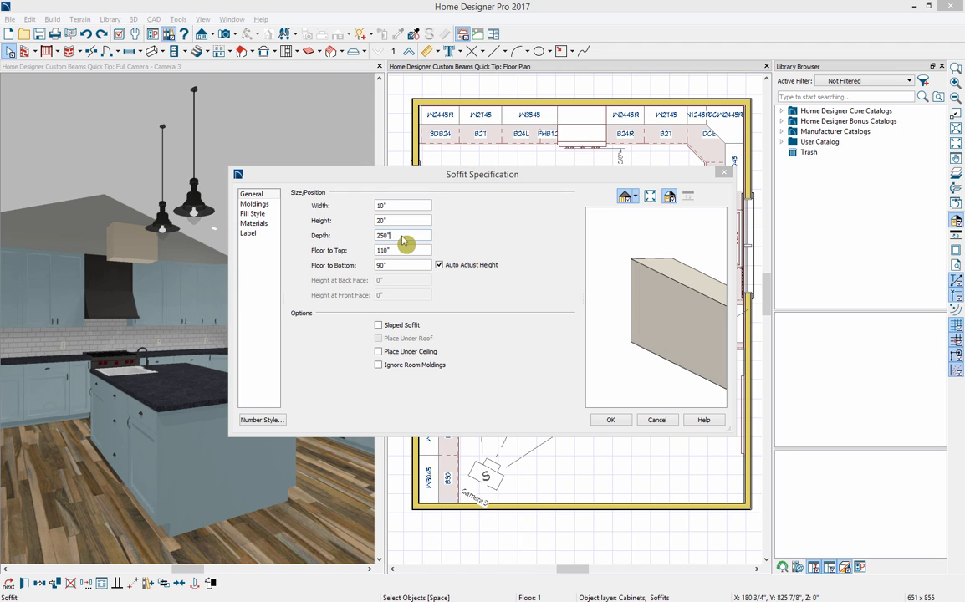
Set the soffit's floor-to-bottom distance to 120" and apply the specification.
double_click(390, 265)
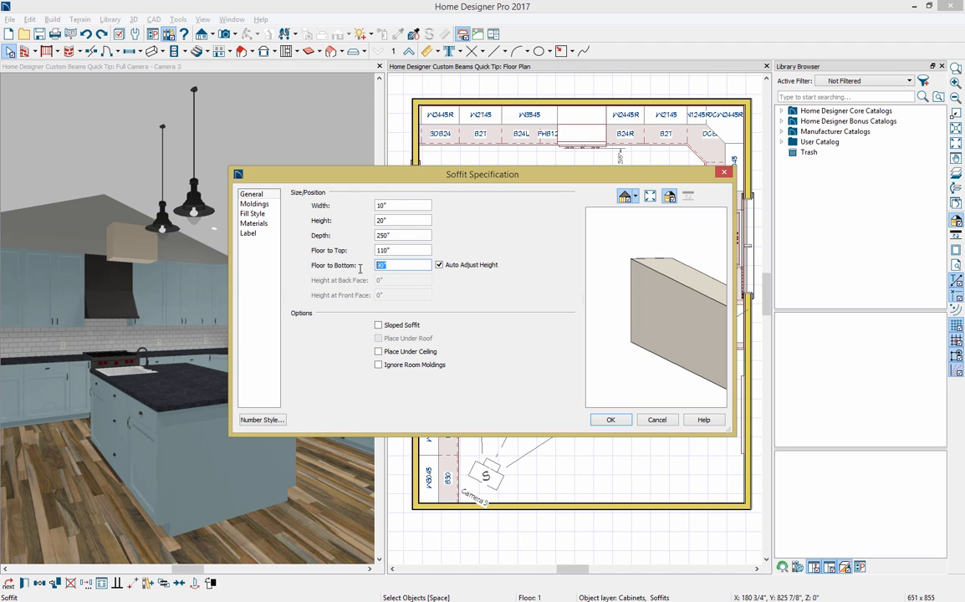
text(120)
key(Tab)
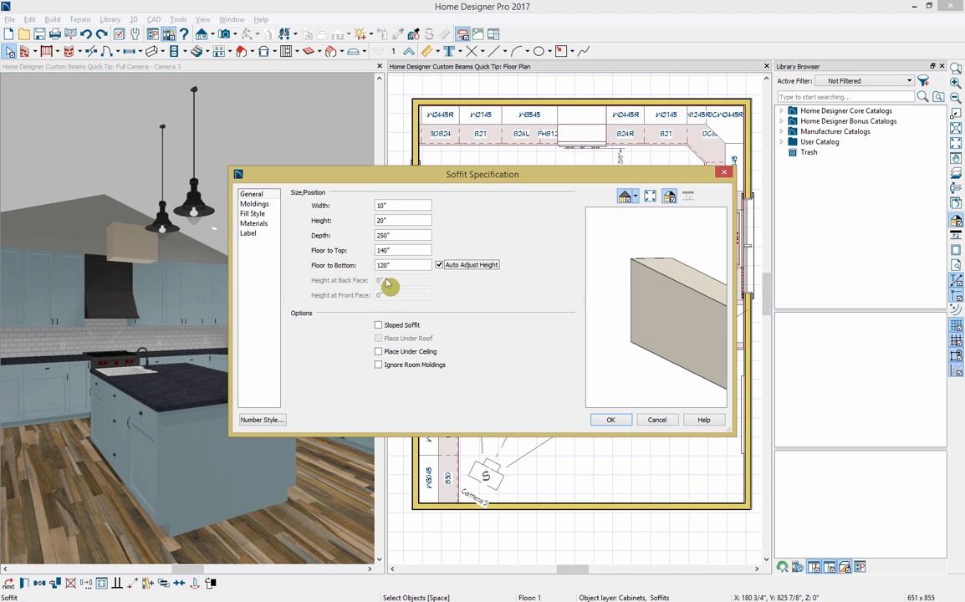
click(610, 421)
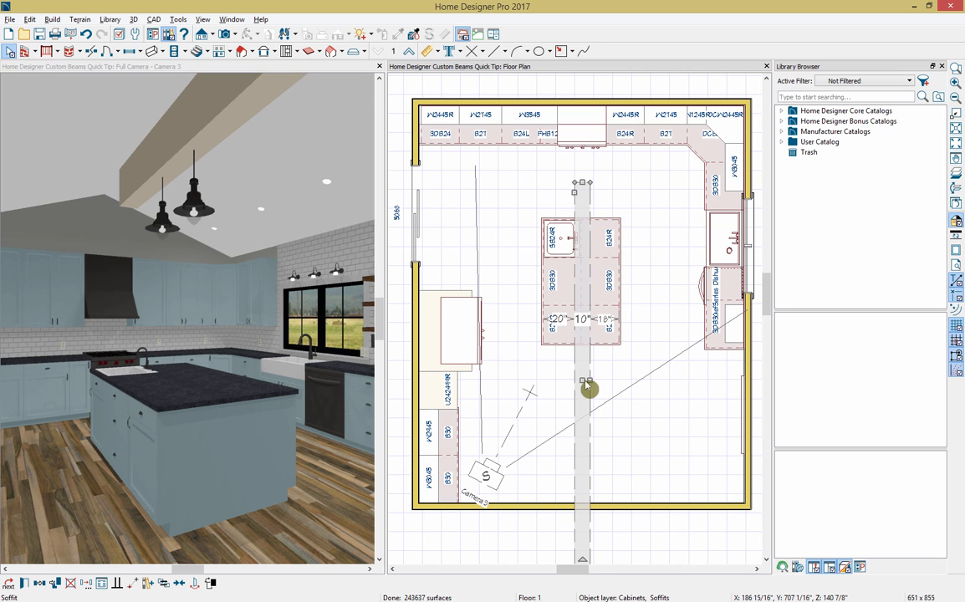
Move the soffit lengthwise to fit between the end walls, and center it on the wall behind the range.
drag(588, 389, 586, 301)
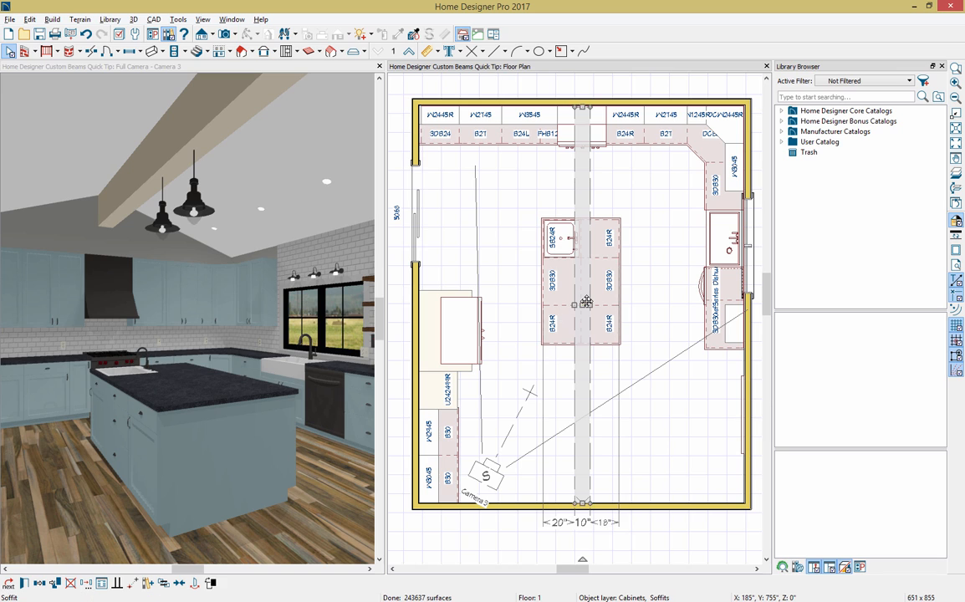
double_click(586, 302)
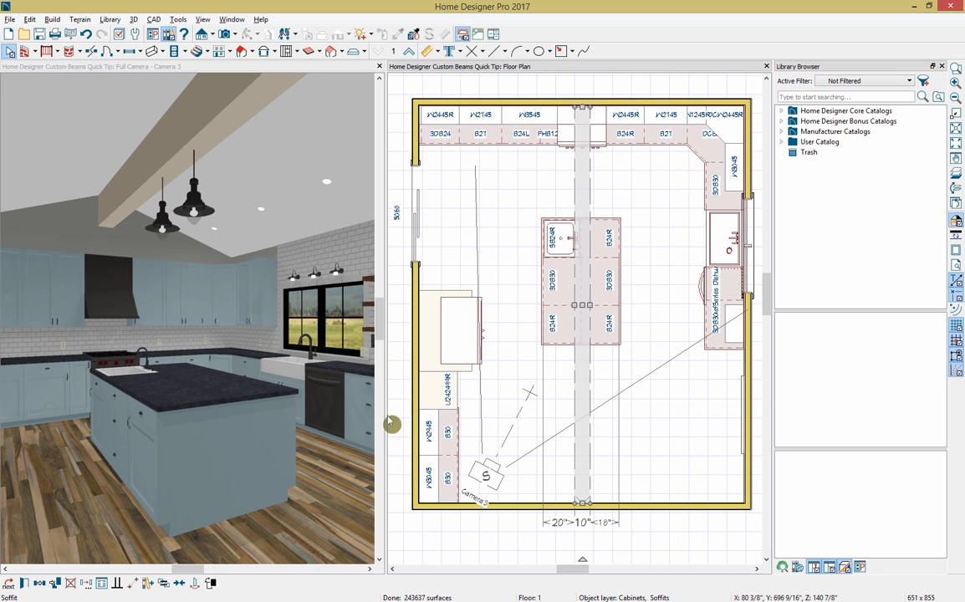
click(179, 585)
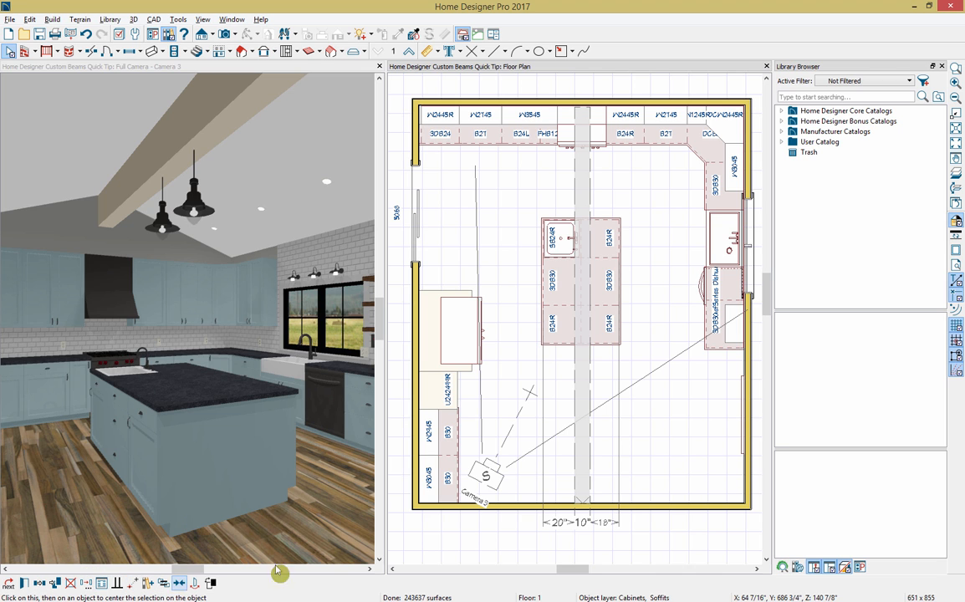
click(595, 115)
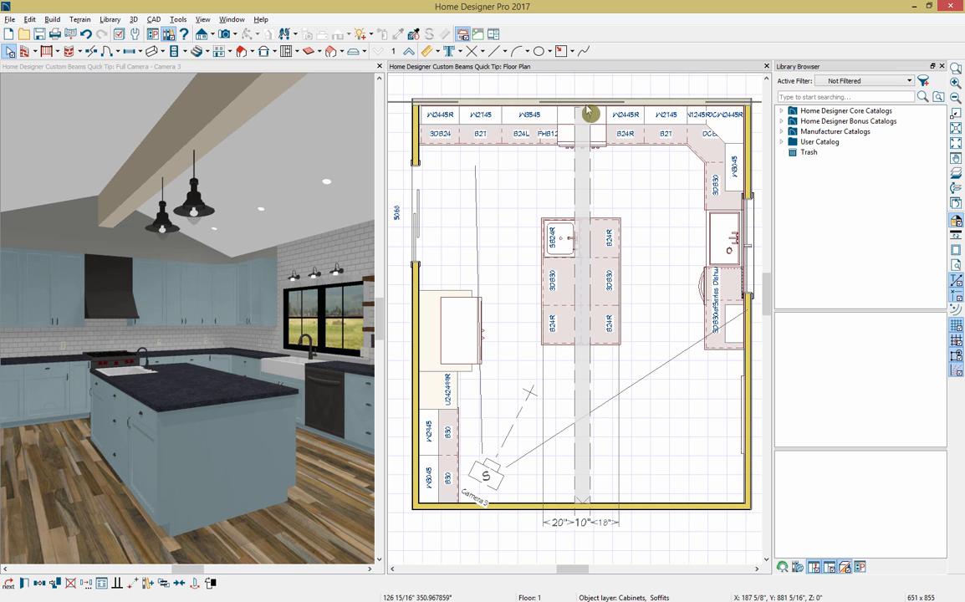
click(586, 117)
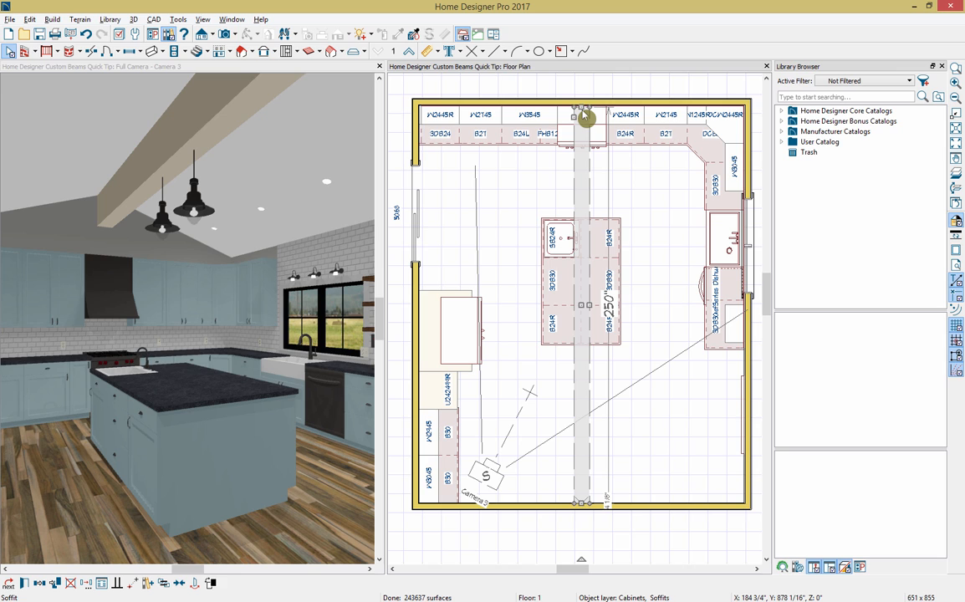
key(Delete)
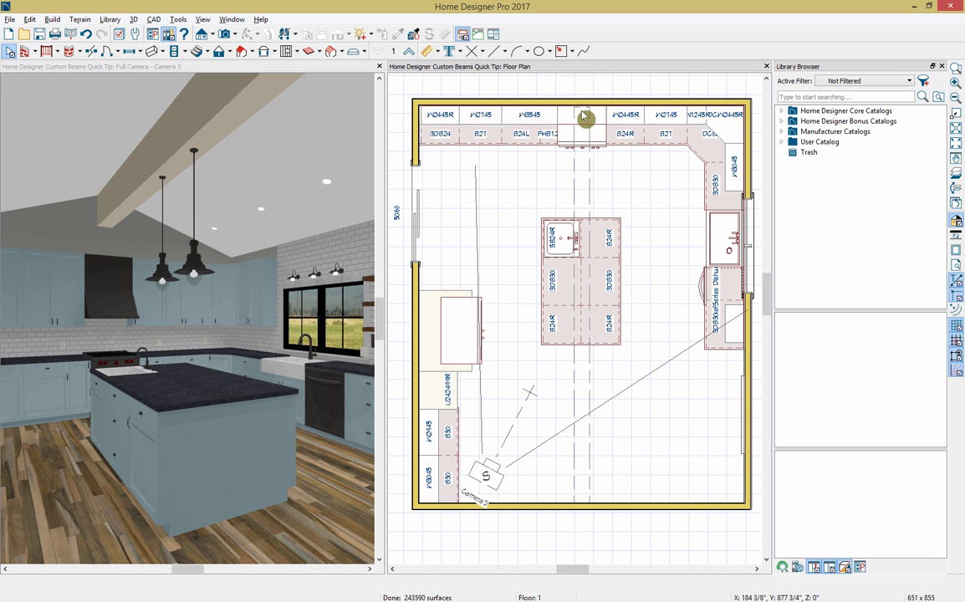
key(ctrl+z)
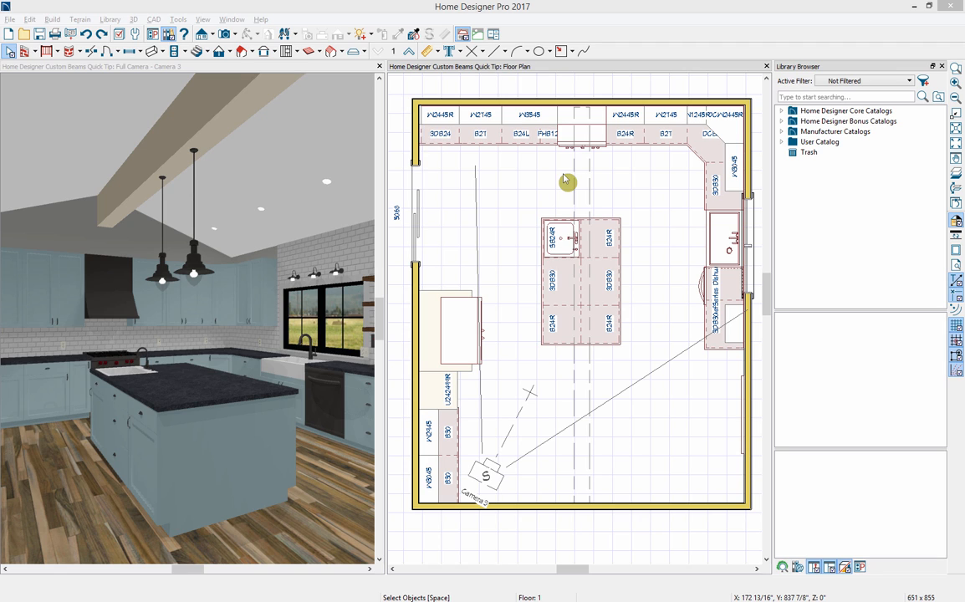
Open the Planking and Siding folder of Rustic Wood Materials in the Home Designer Bonus Catalogs.
click(780, 121)
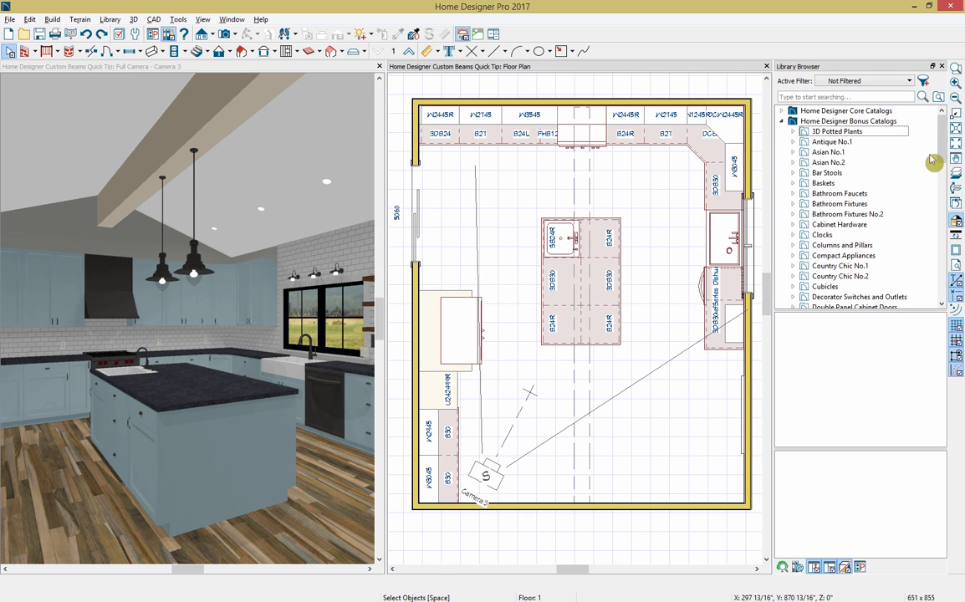
scroll(784, 146, down, 13)
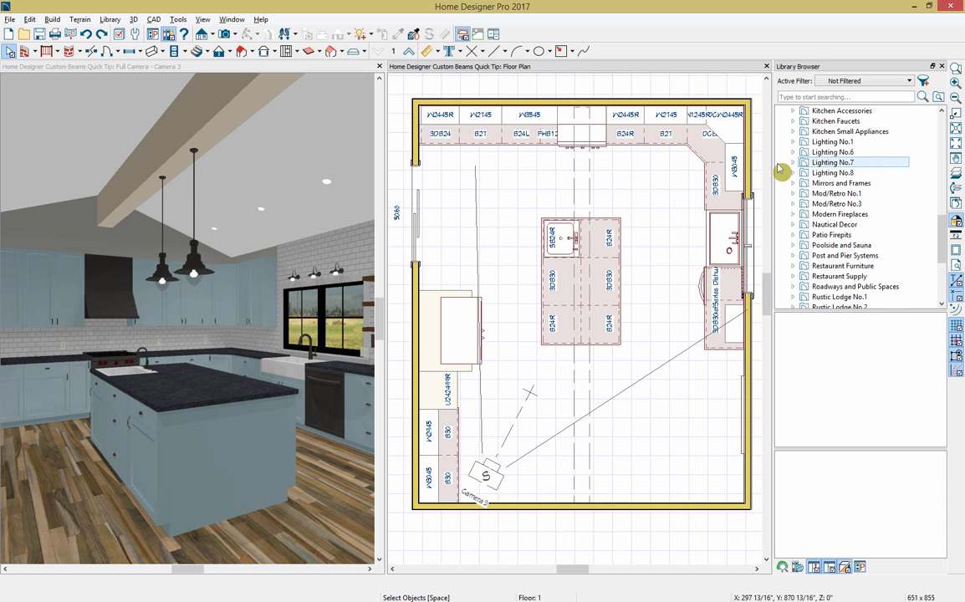
scroll(779, 170, down, 1)
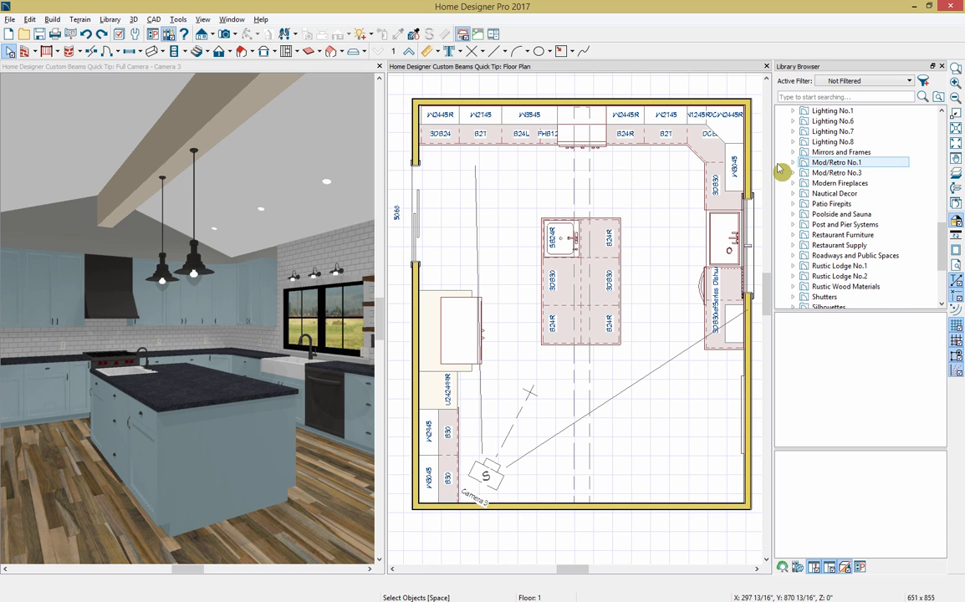
click(793, 287)
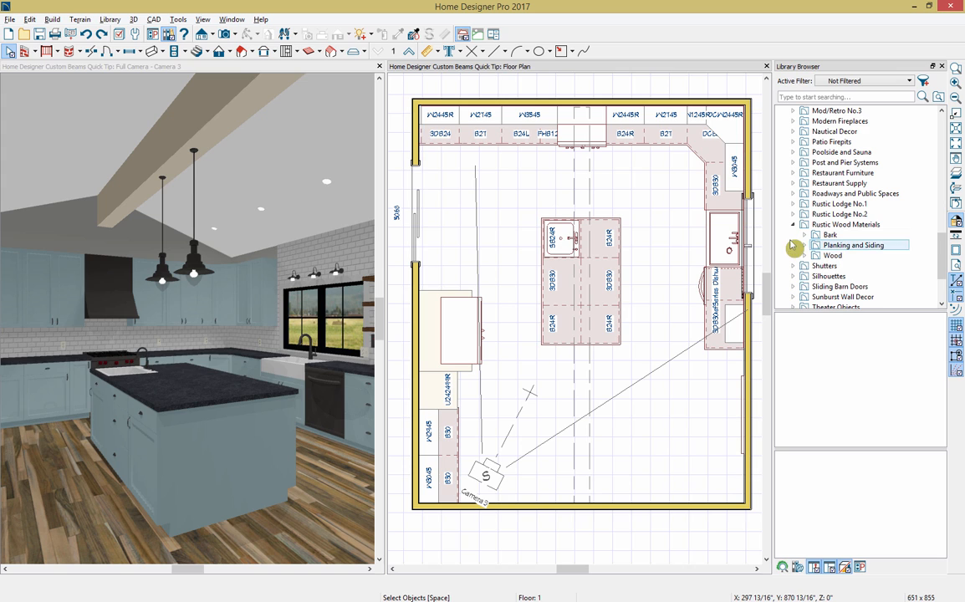
click(801, 237)
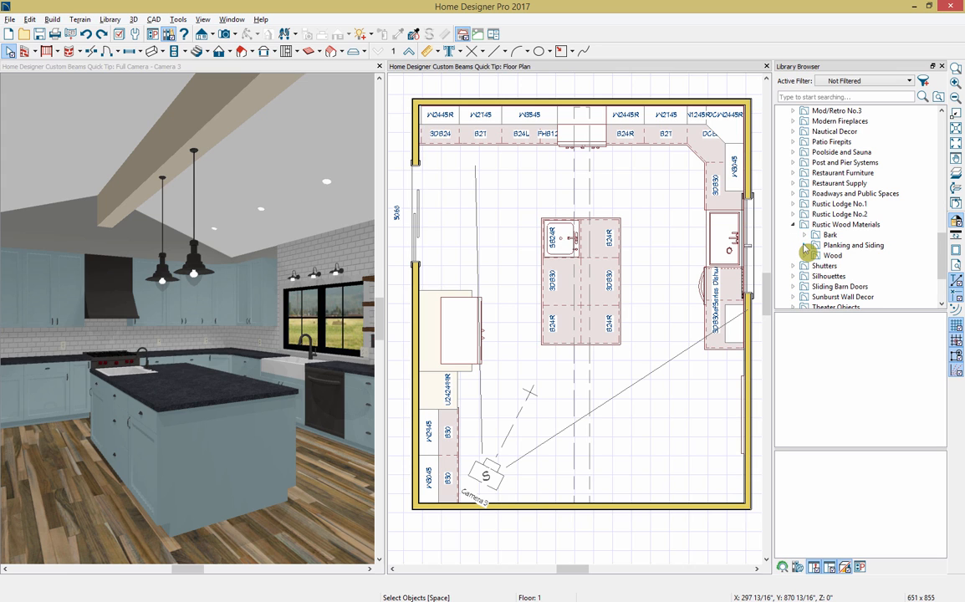
click(813, 247)
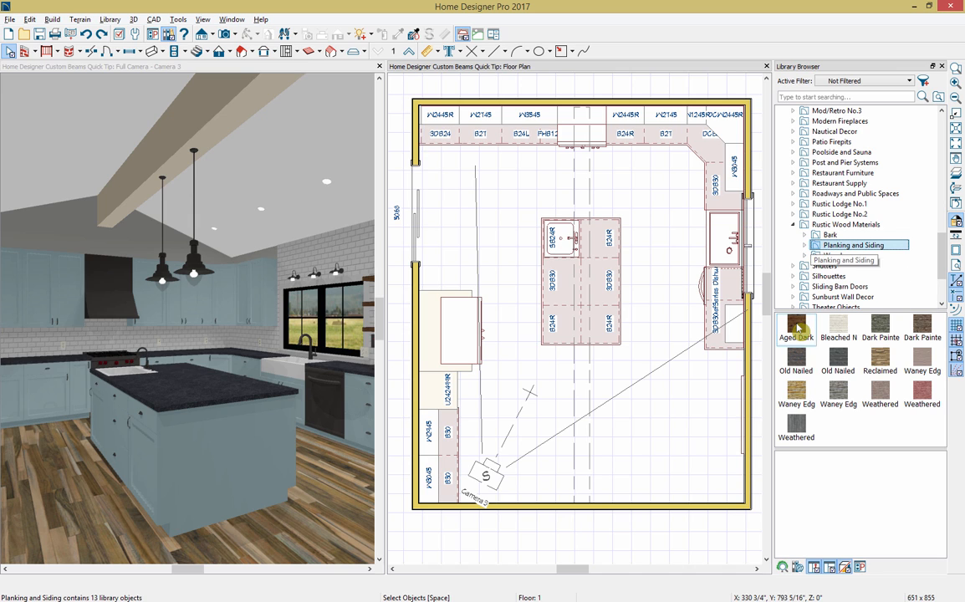
Paint the soffit beam in the camera view with the Aged Dark Stain Wood material.
click(797, 328)
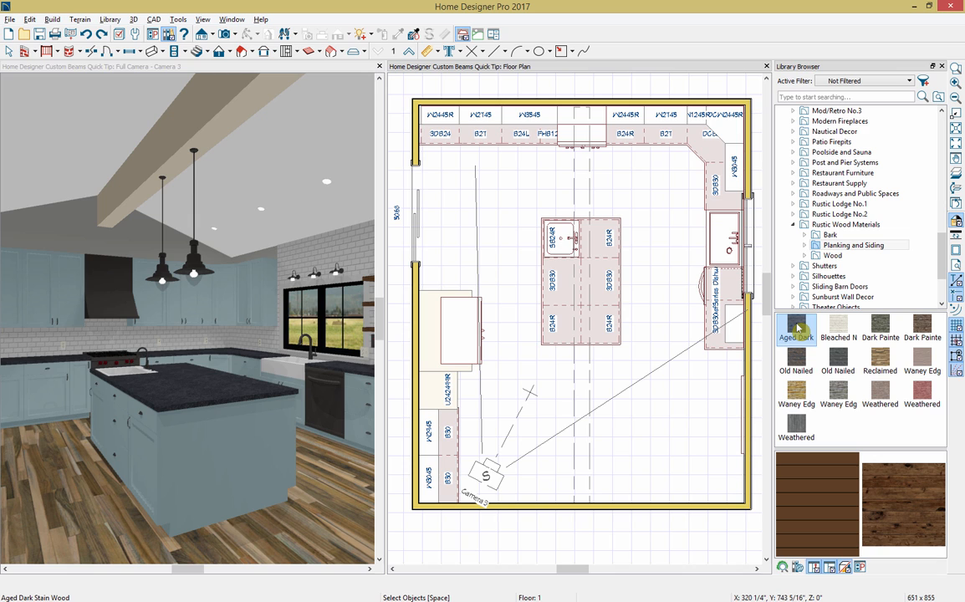
click(212, 98)
click(243, 116)
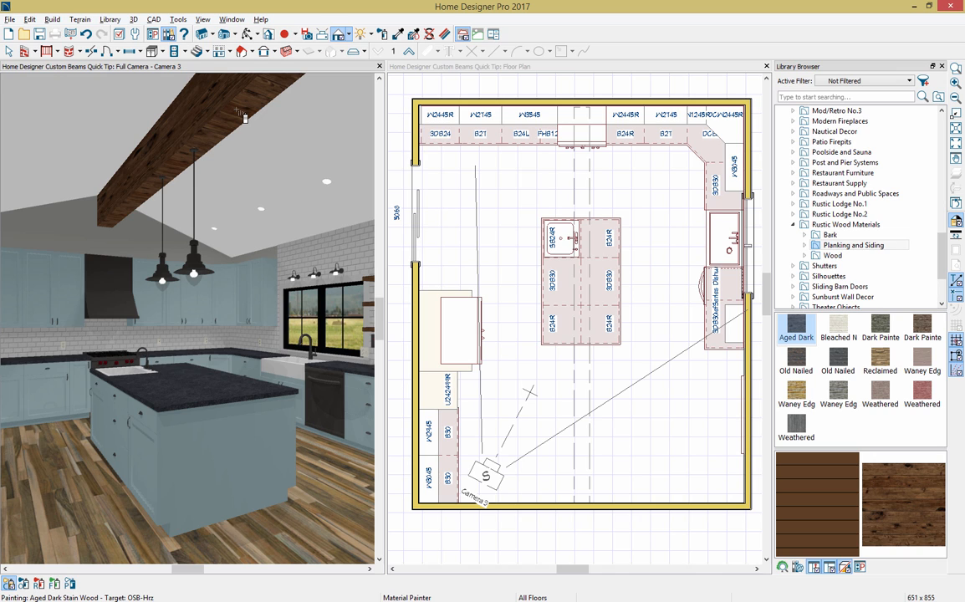
Copy the soffit beam in place and set the copy's height to 1/2".
click(585, 190)
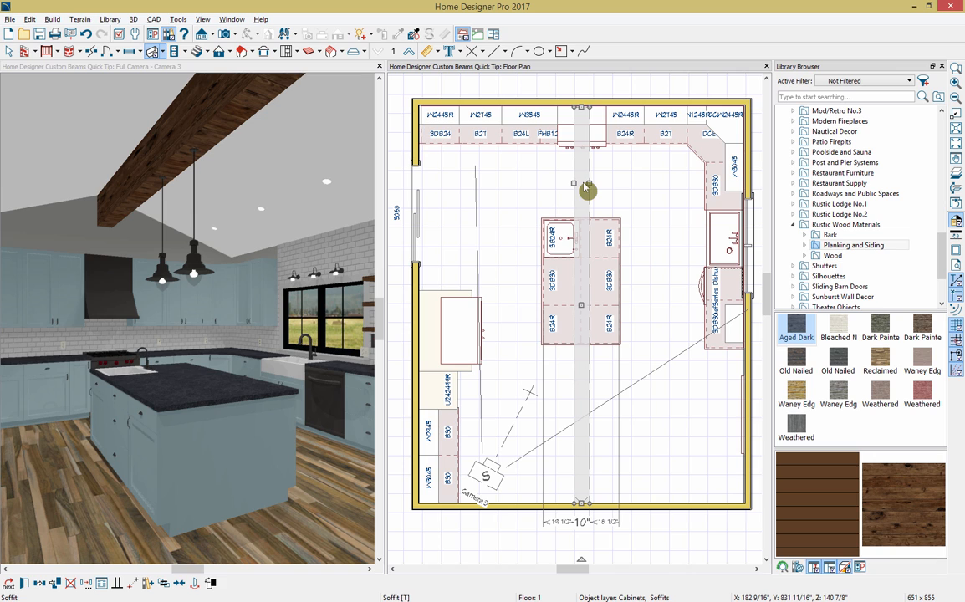
click(55, 584)
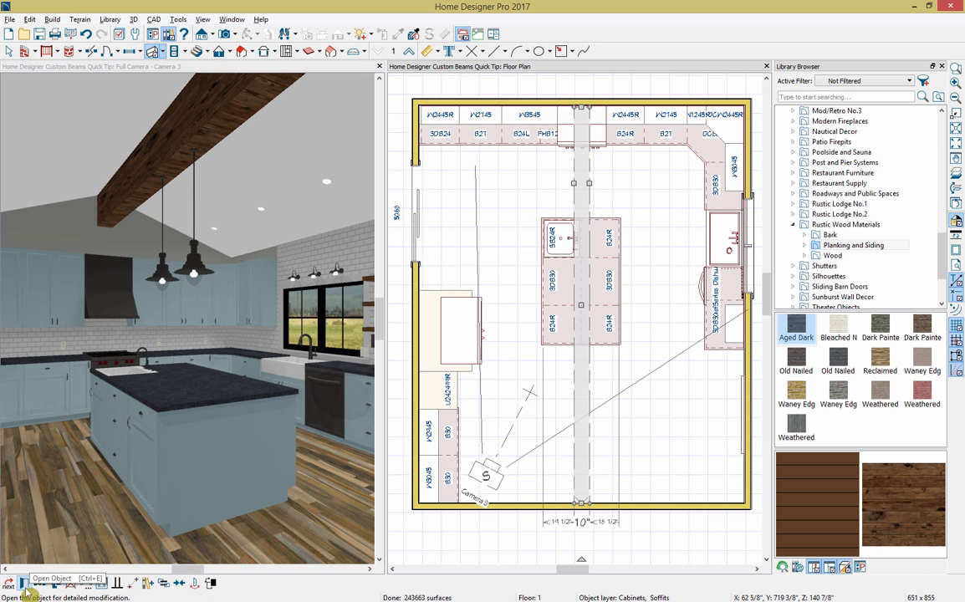
click(26, 588)
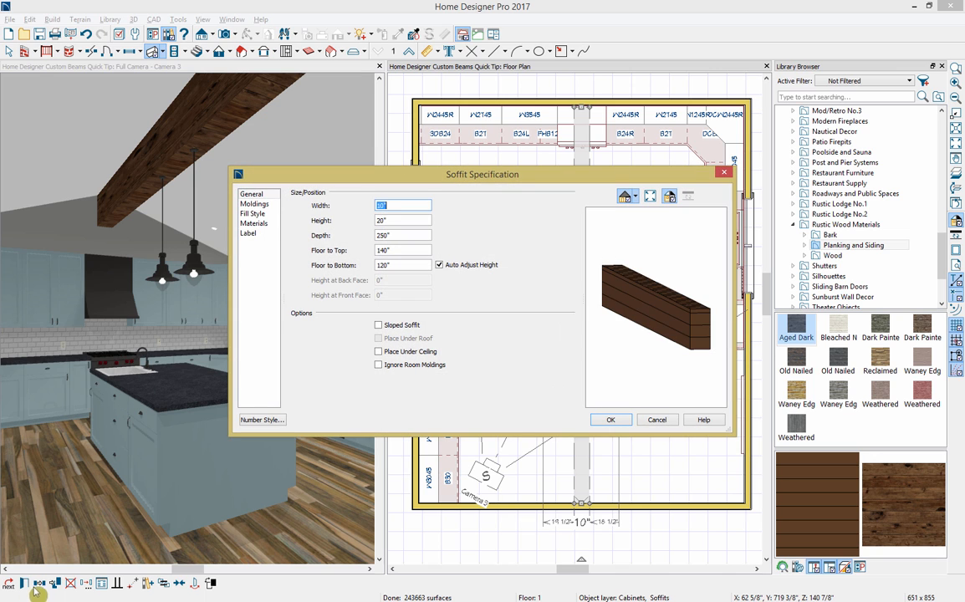
double_click(408, 222)
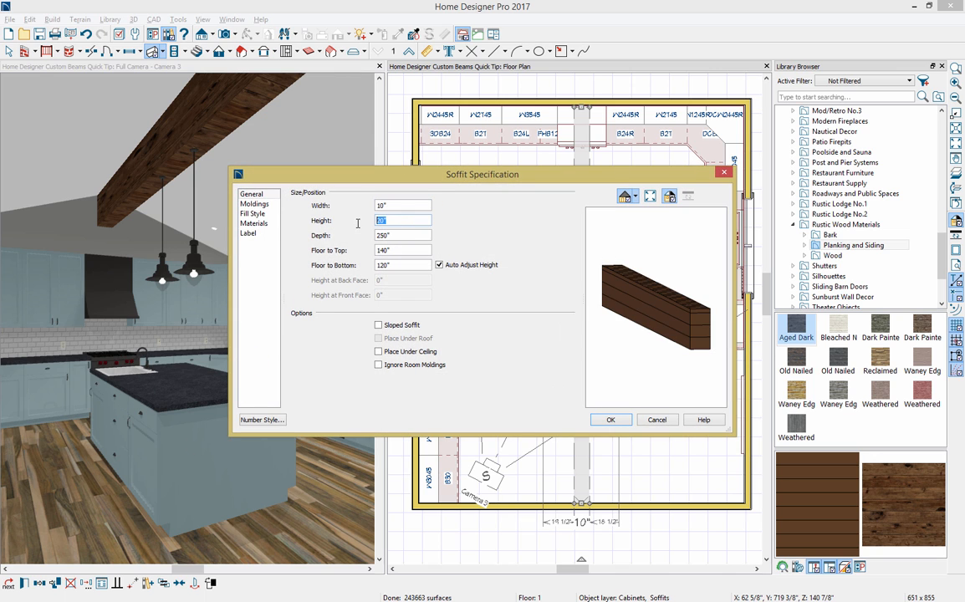
text(1/2)
Set the thin soffit copy's floor-to-bottom distance to 119 1/2" and apply the specification.
click(397, 264)
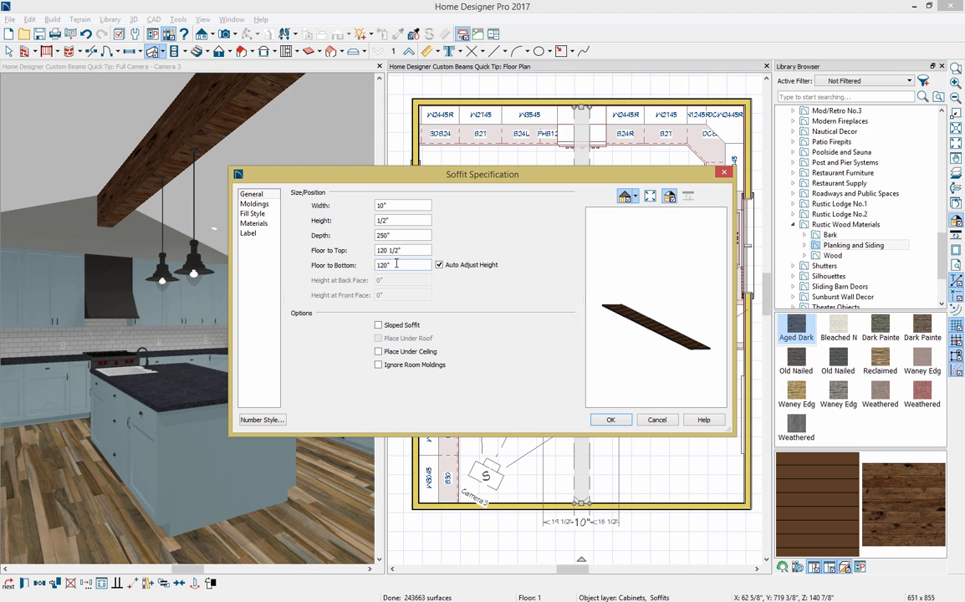
double_click(396, 264)
text(119 1/2)
key(Tab)
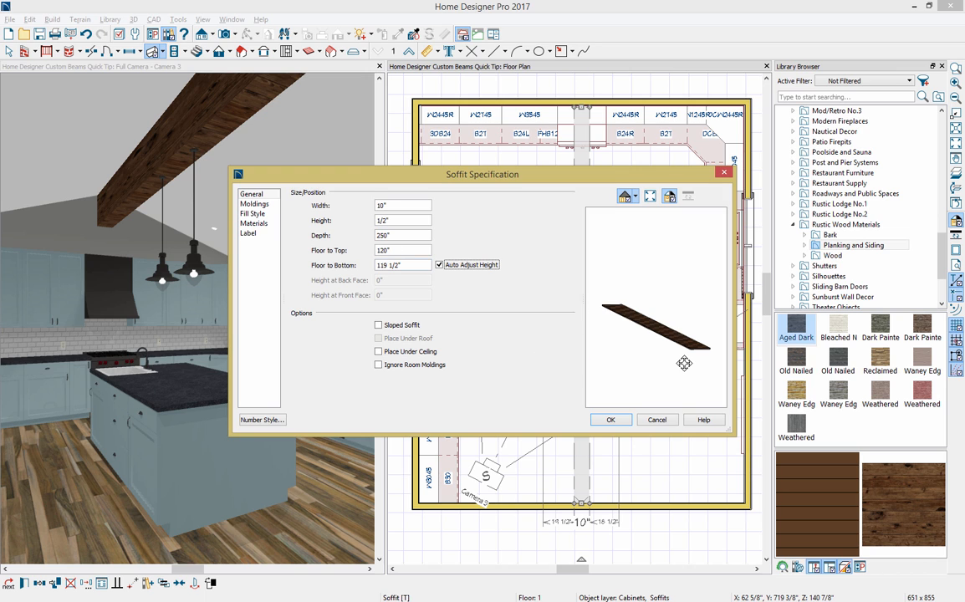
click(611, 421)
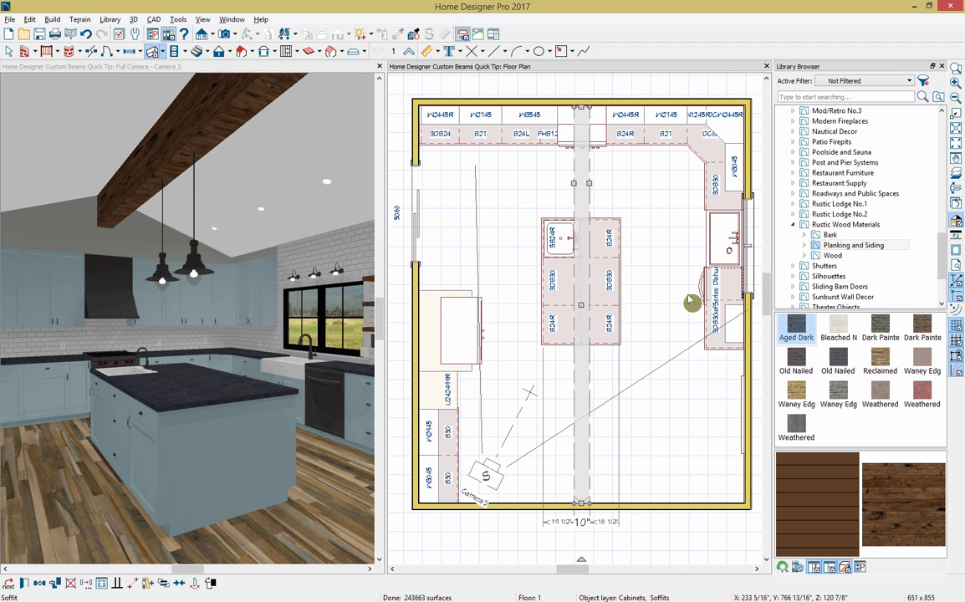
Copy the Aged Dark Stain Wood material from the Planking and Siding folder of Rustic Wood Materials.
right_click(798, 330)
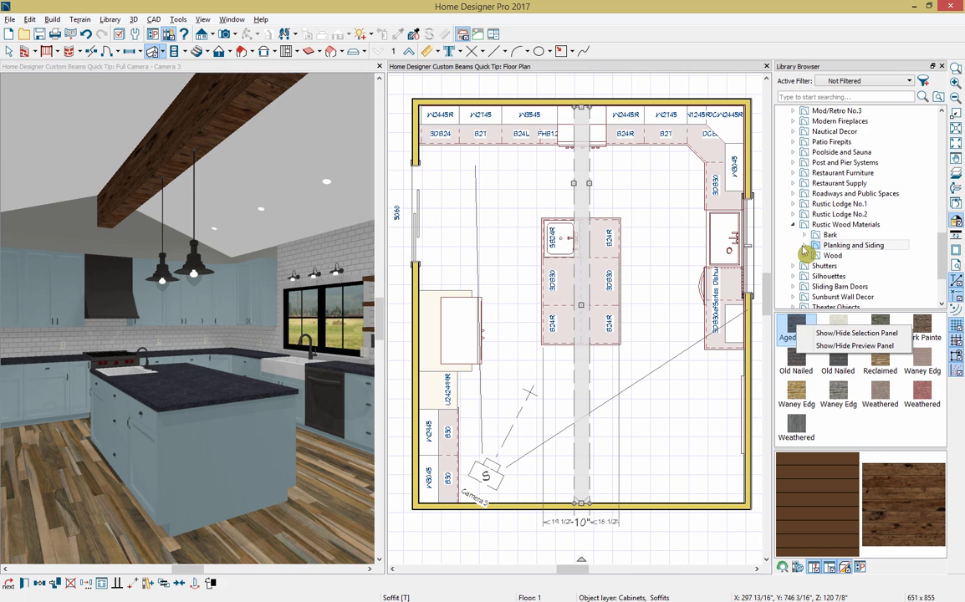
click(803, 248)
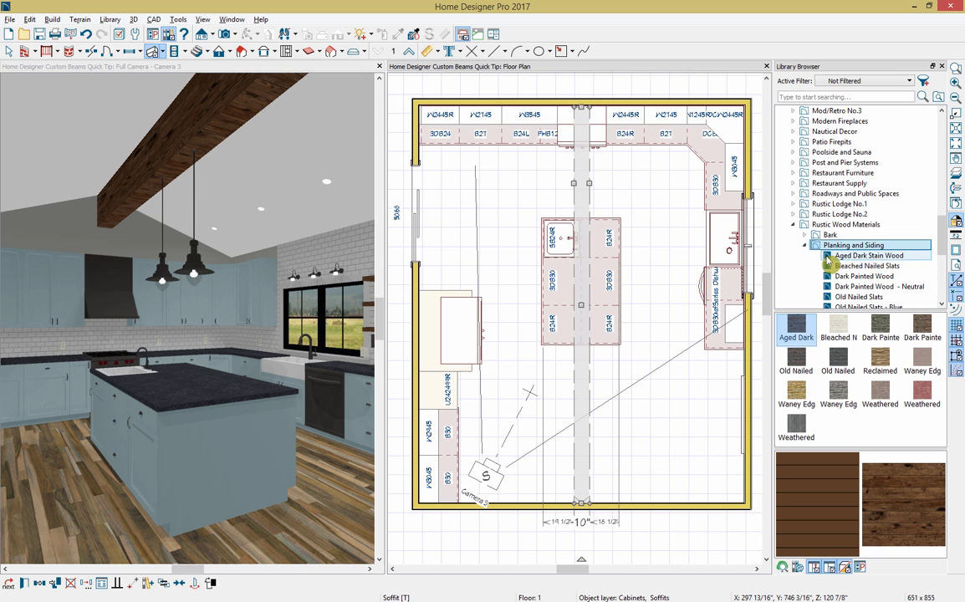
click(832, 256)
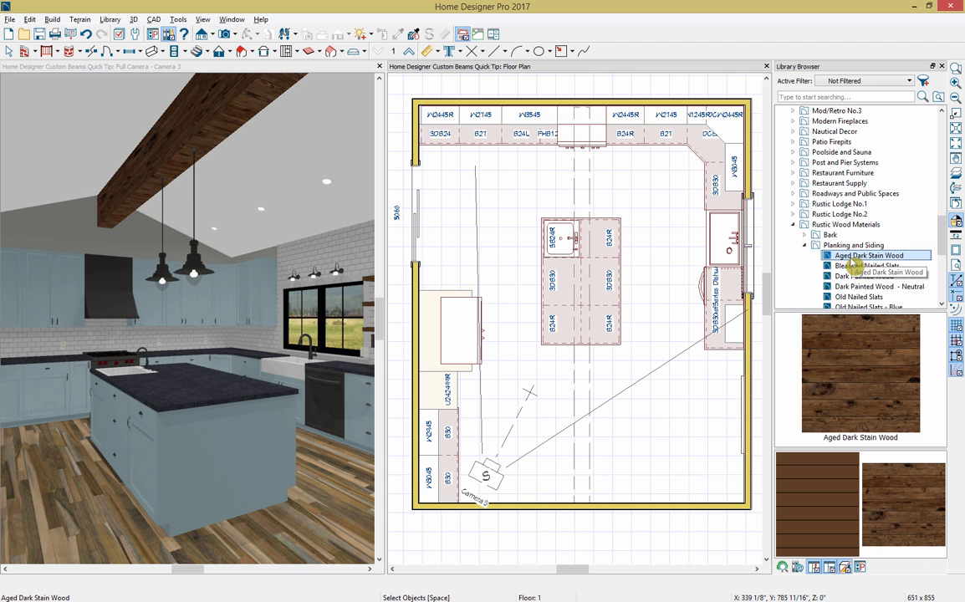
right_click(849, 263)
click(778, 249)
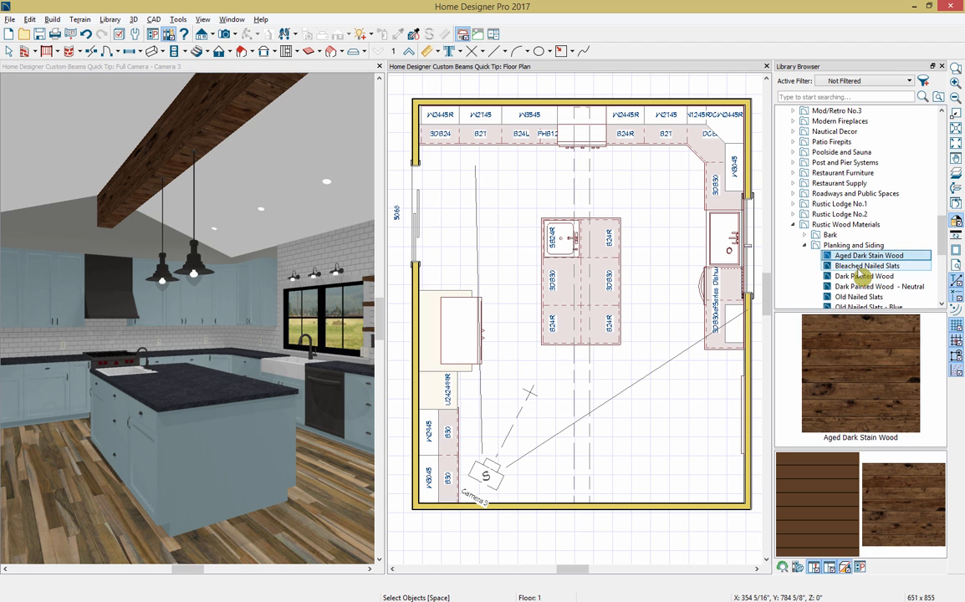
Paste the copied wood material into the Quick Tip folder of the User Catalog.
drag(942, 249, 941, 301)
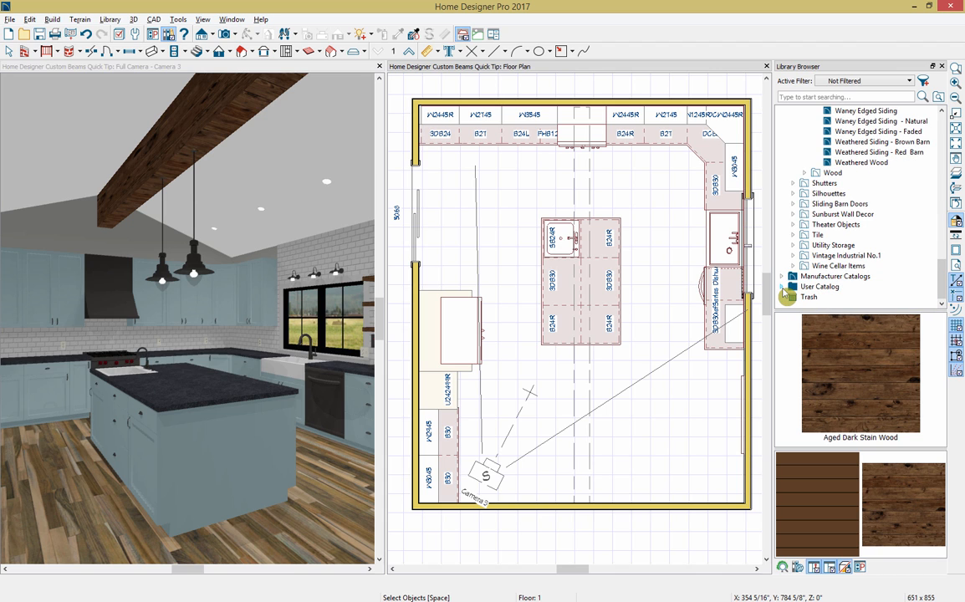
click(783, 287)
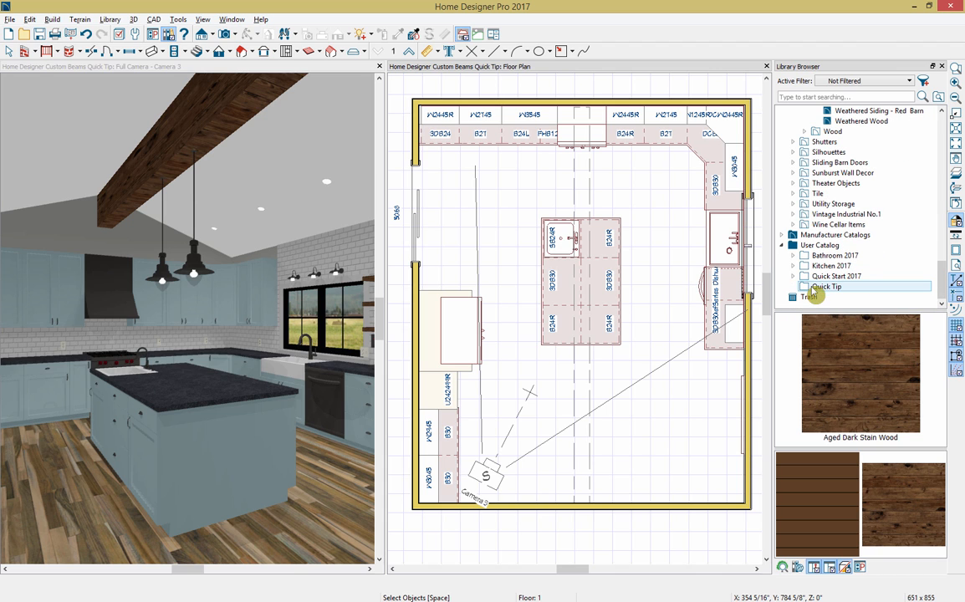
click(823, 287)
right_click(813, 290)
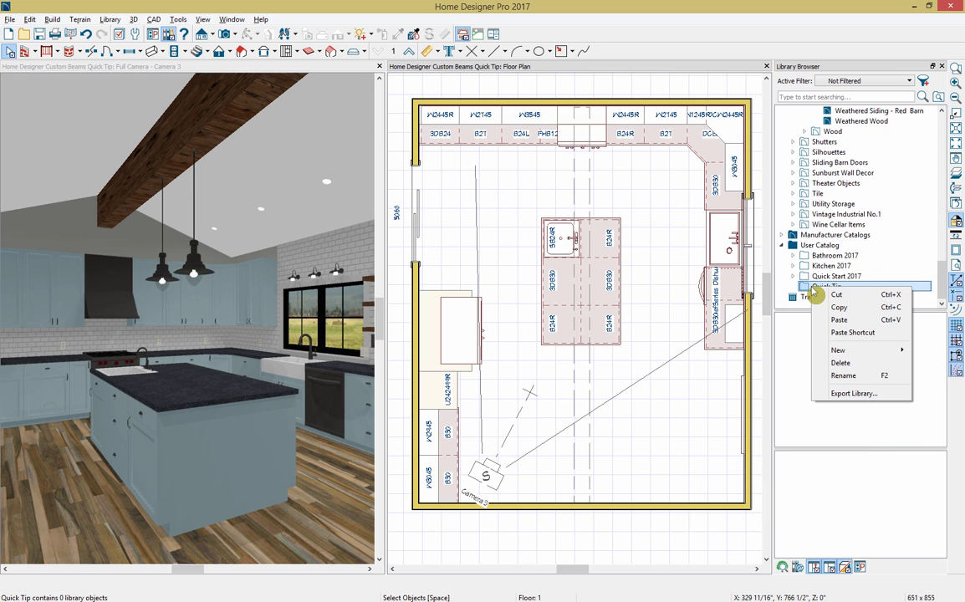
click(839, 319)
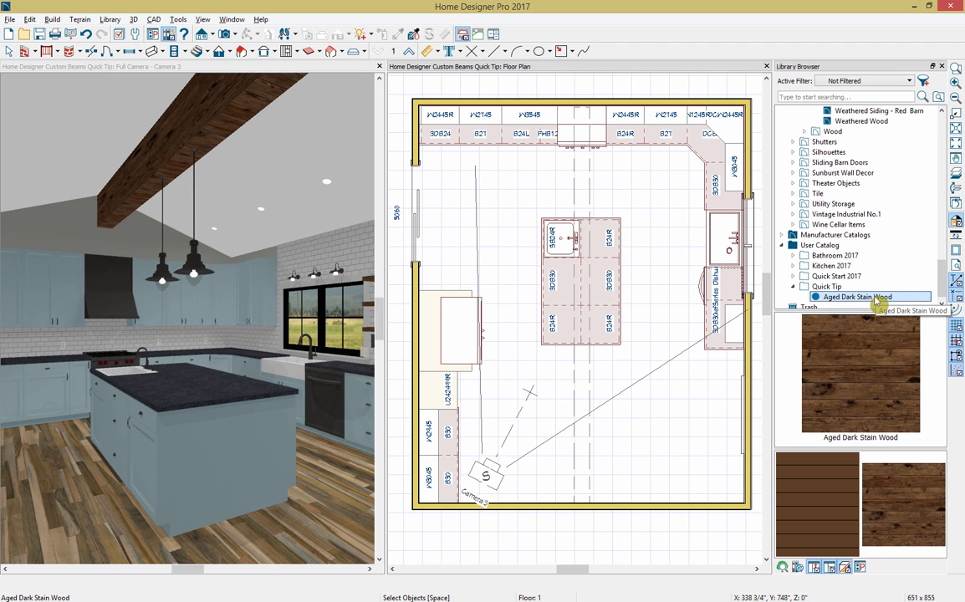
Open the pasted material's definition, rename it "Aged Dark Stain Wood, main beam", and keep Strip as its material type.
right_click(879, 302)
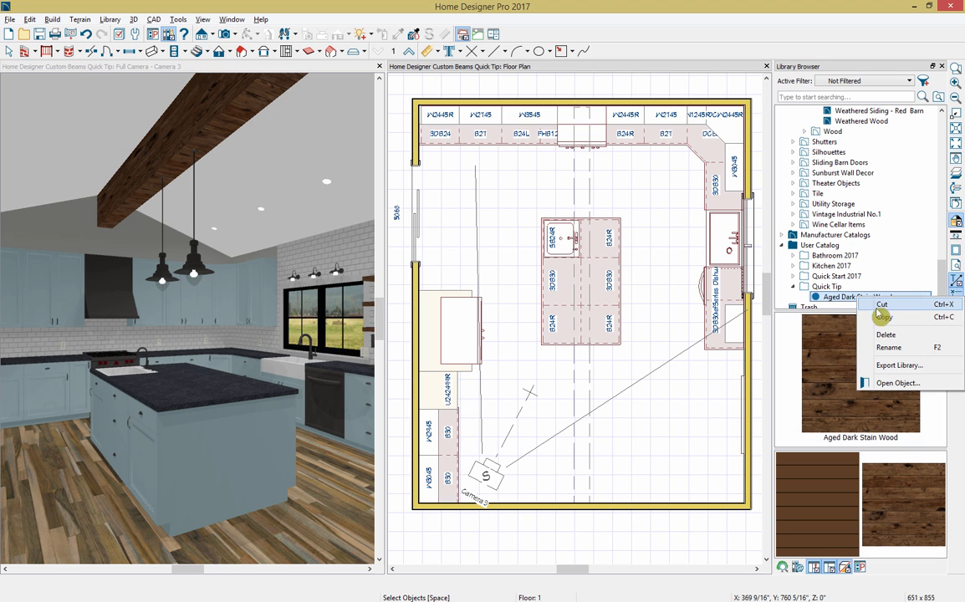
click(883, 386)
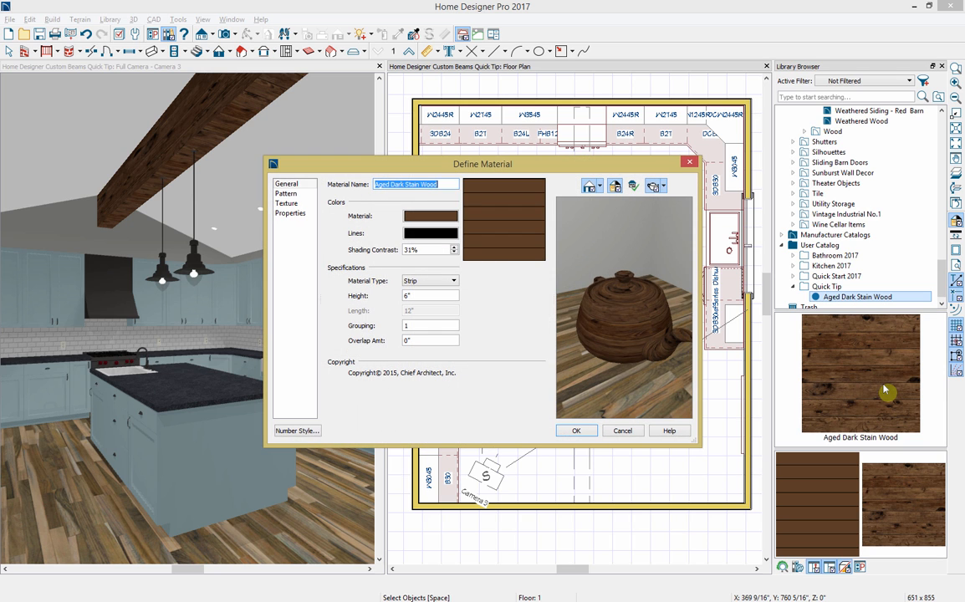
click(448, 184)
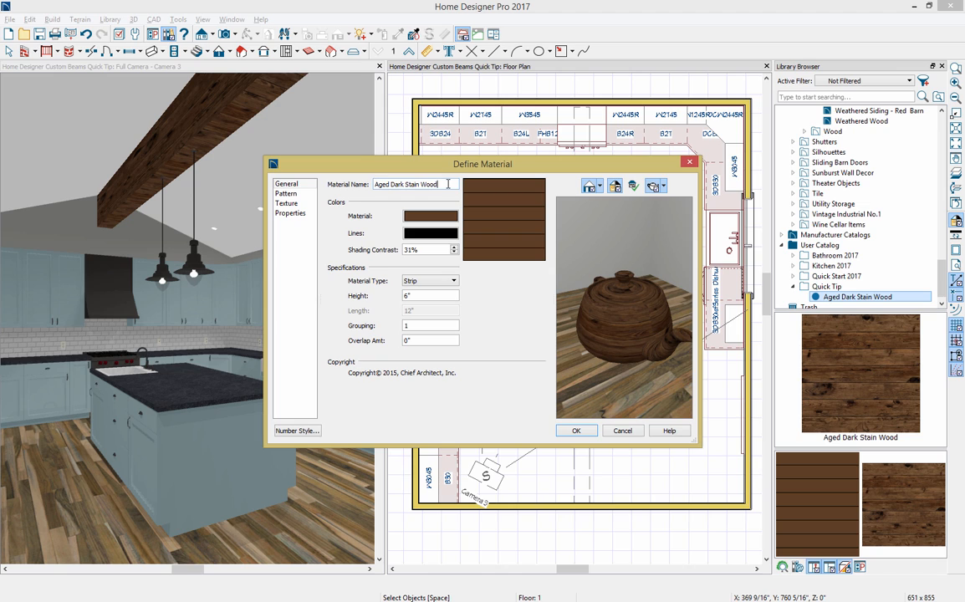
text(, main beam)
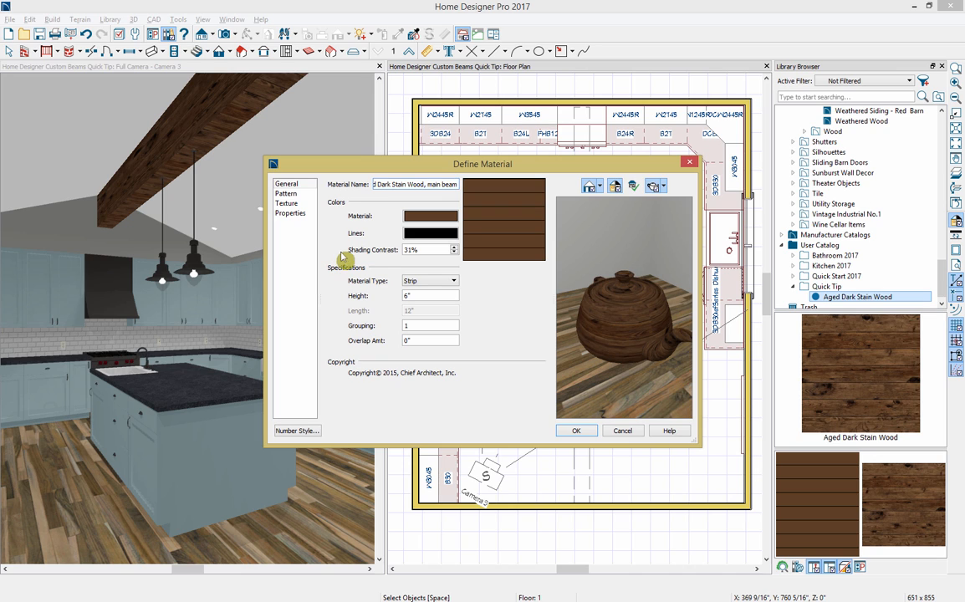
click(455, 283)
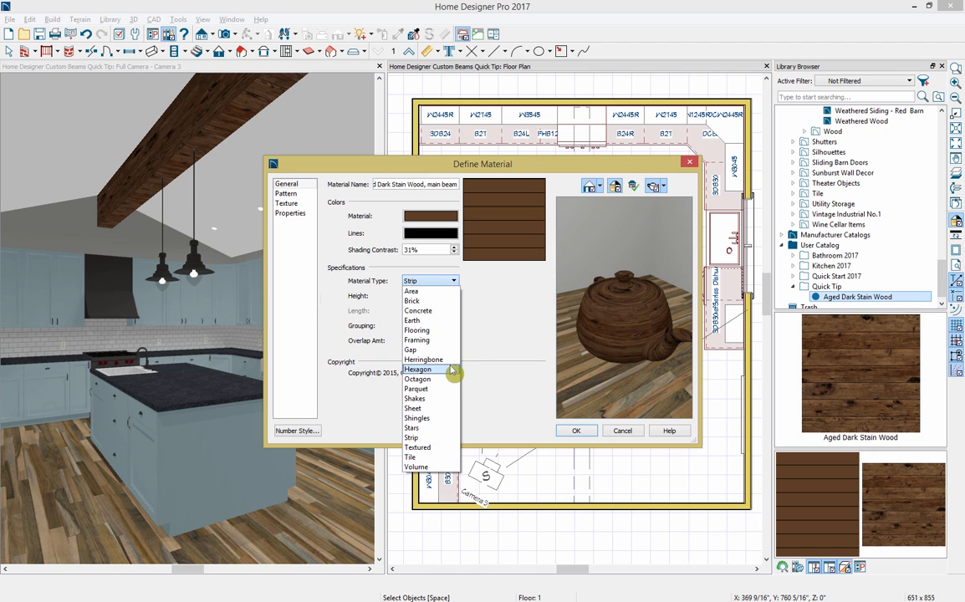
click(473, 338)
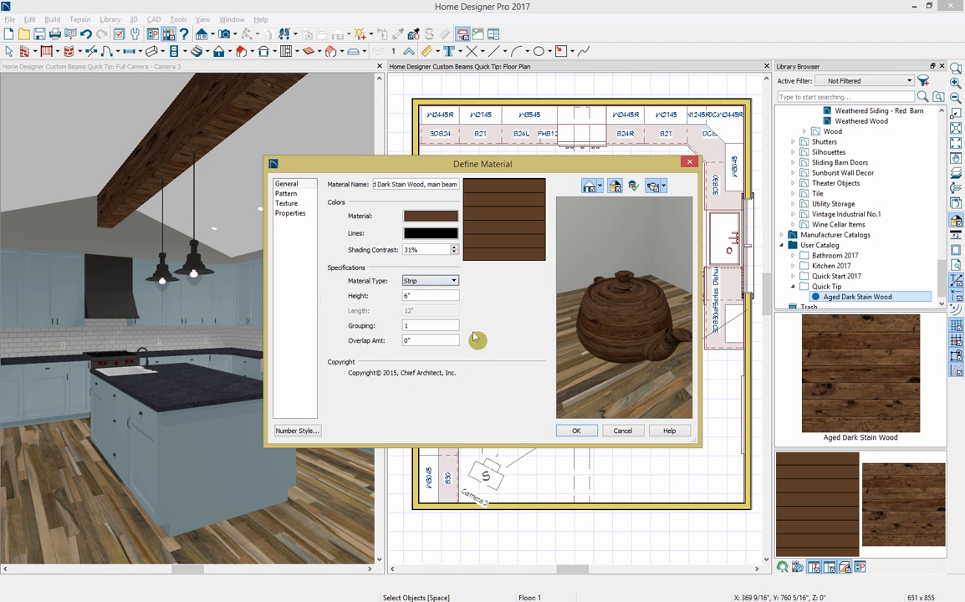
Set the pattern angle of the main beam material to 90°.
click(286, 193)
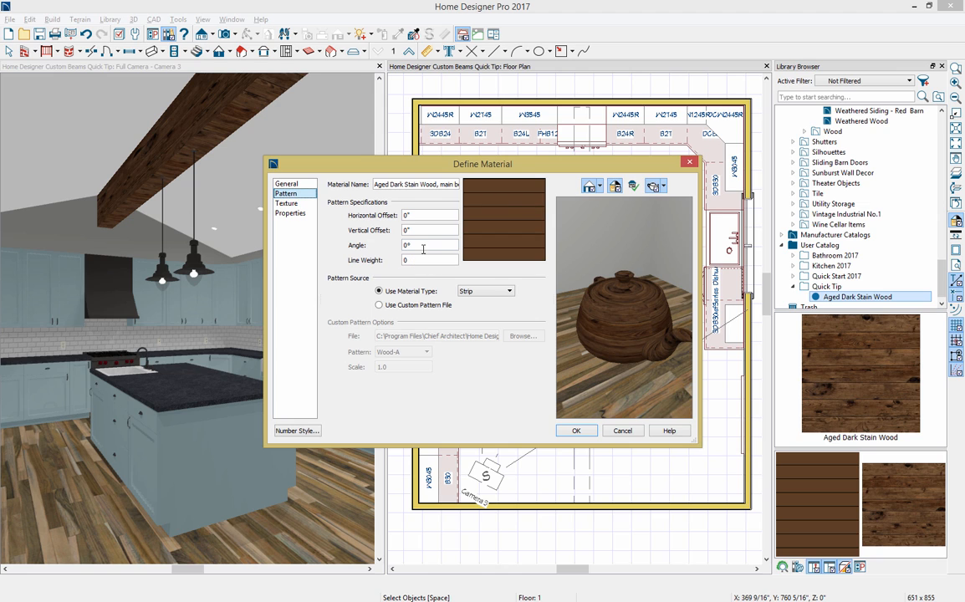
click(376, 242)
text(90)
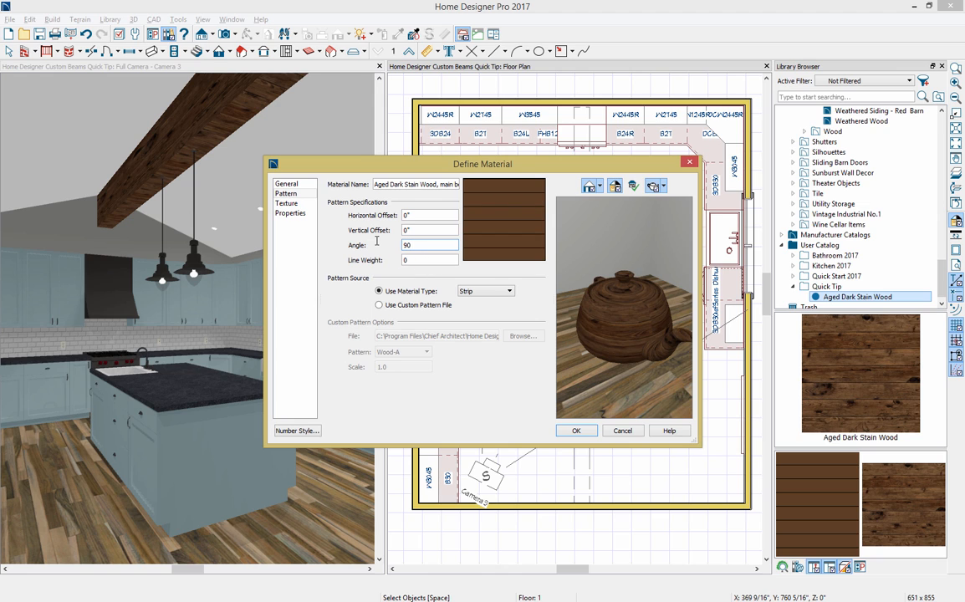
key(Tab)
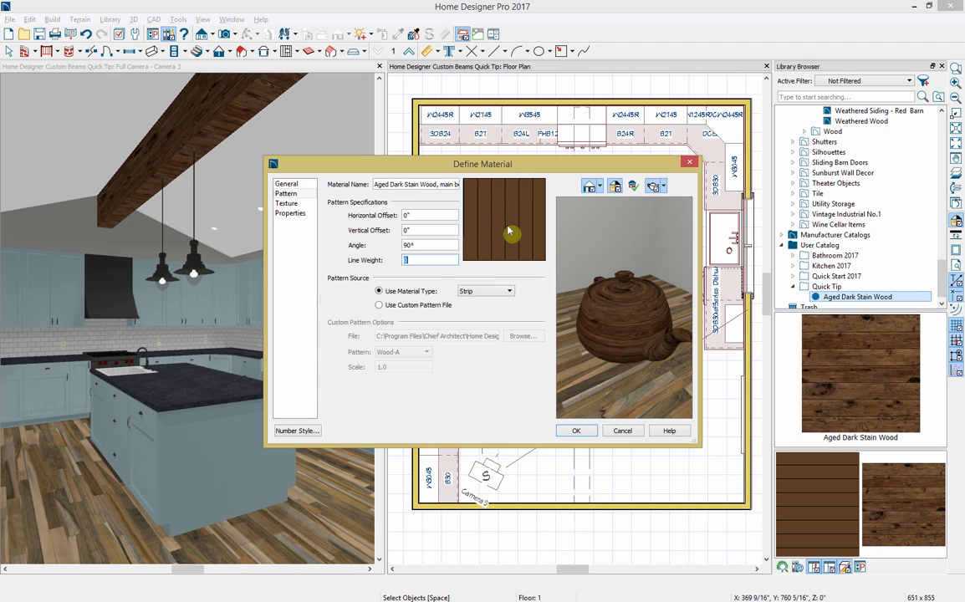
Set the texture angle of the main beam material to 90° and save the material definition.
click(301, 204)
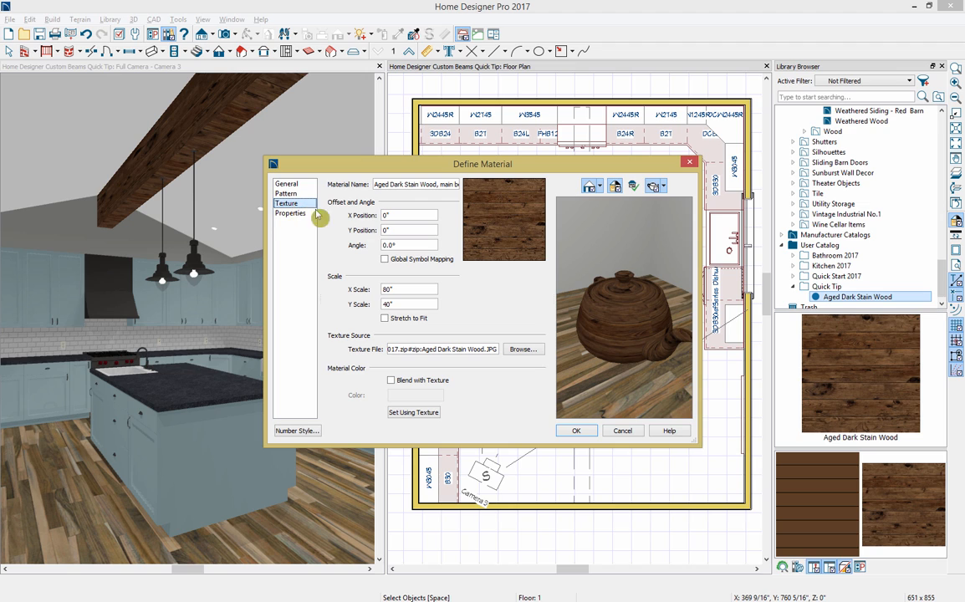
click(359, 245)
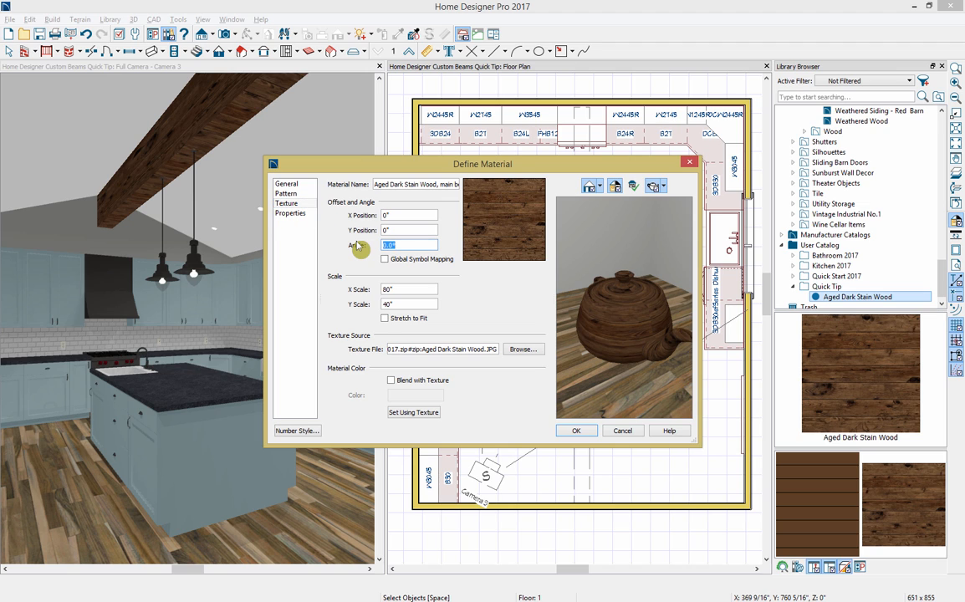
text(90)
key(Tab)
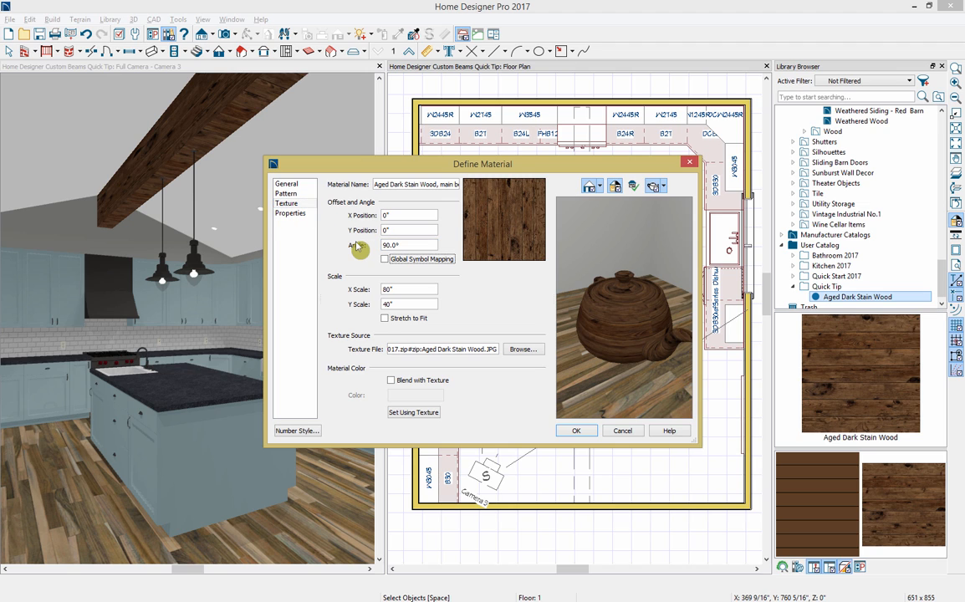
click(575, 431)
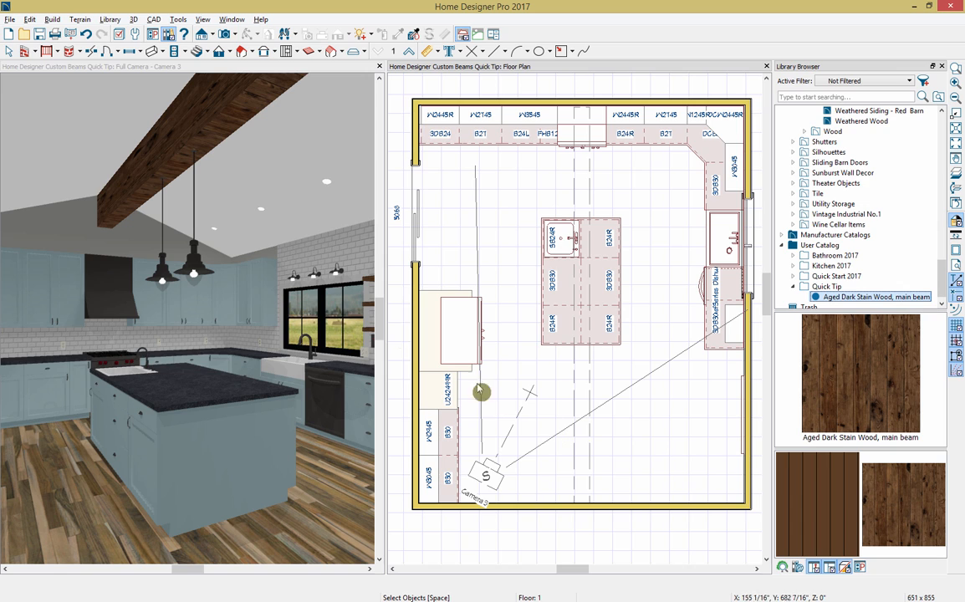
Paint the thin soffit on the beam's underside with the Aged Dark Stain Wood, main beam material in the camera view.
click(301, 201)
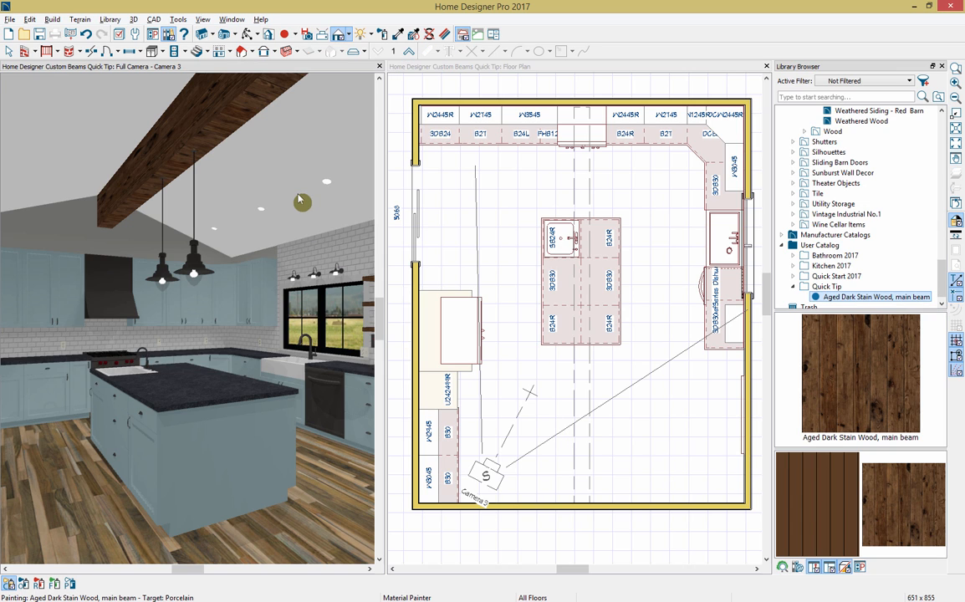
click(239, 124)
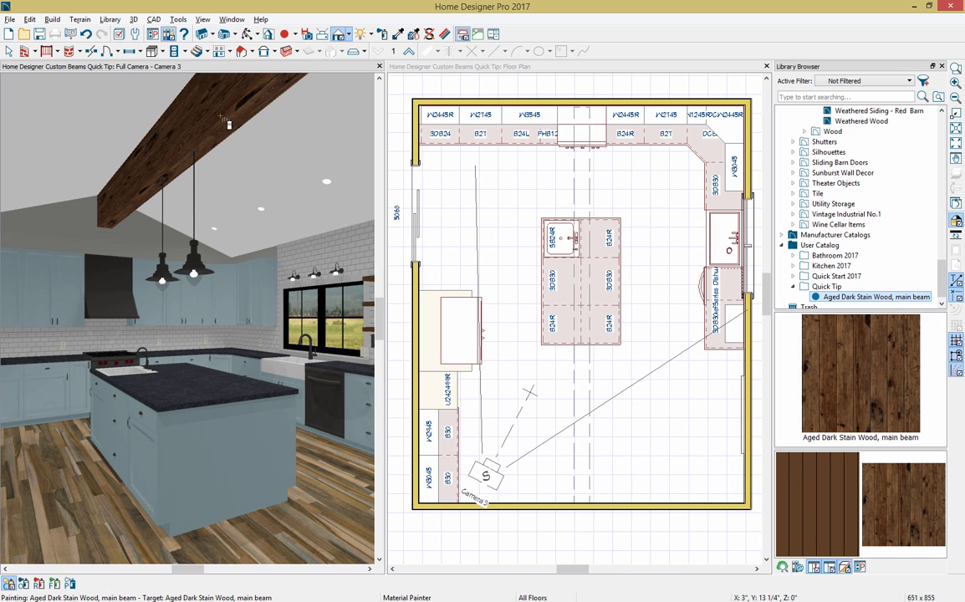
Place a new soffit in the camera view between the main beam and the window wall.
click(164, 52)
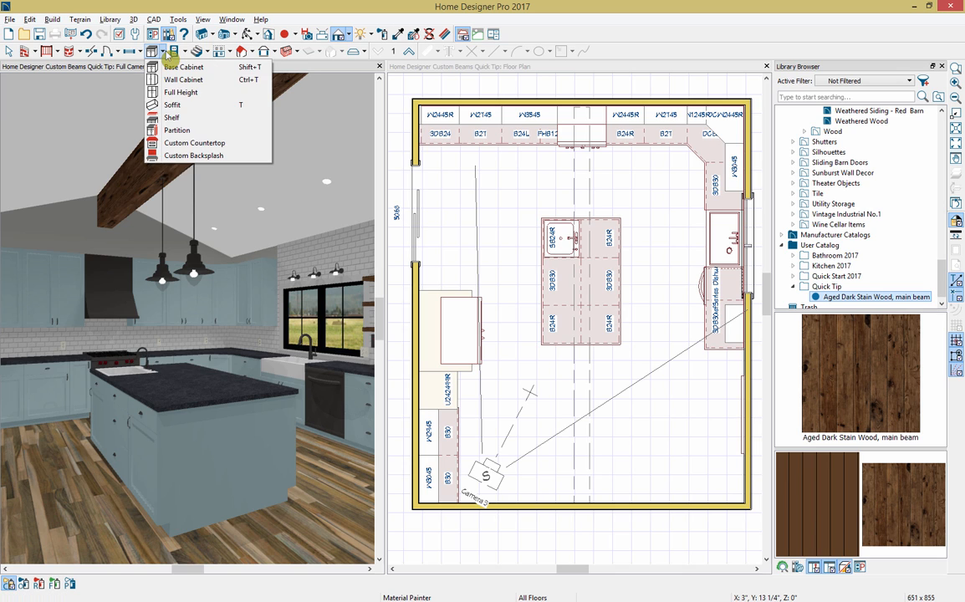
click(176, 106)
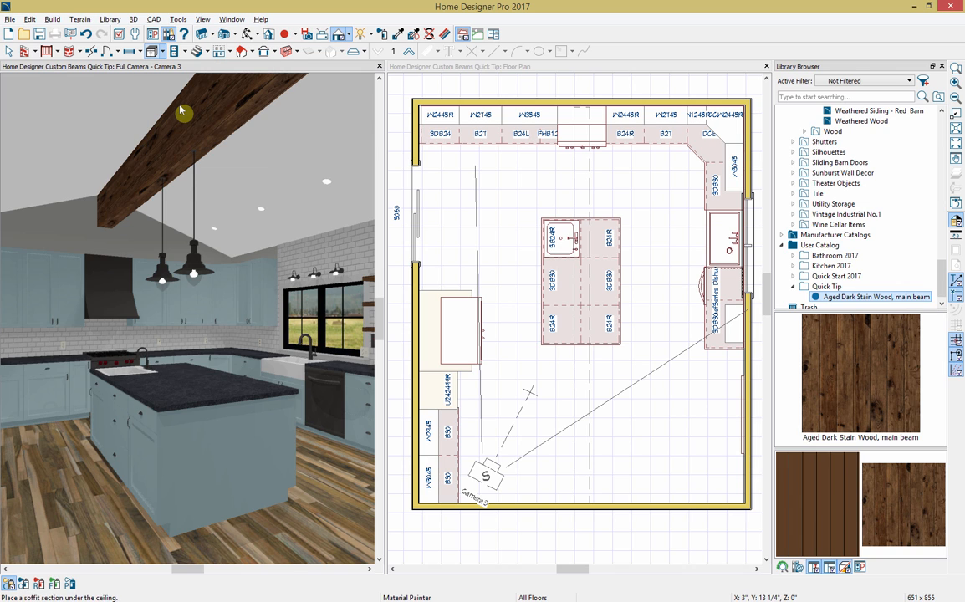
click(289, 205)
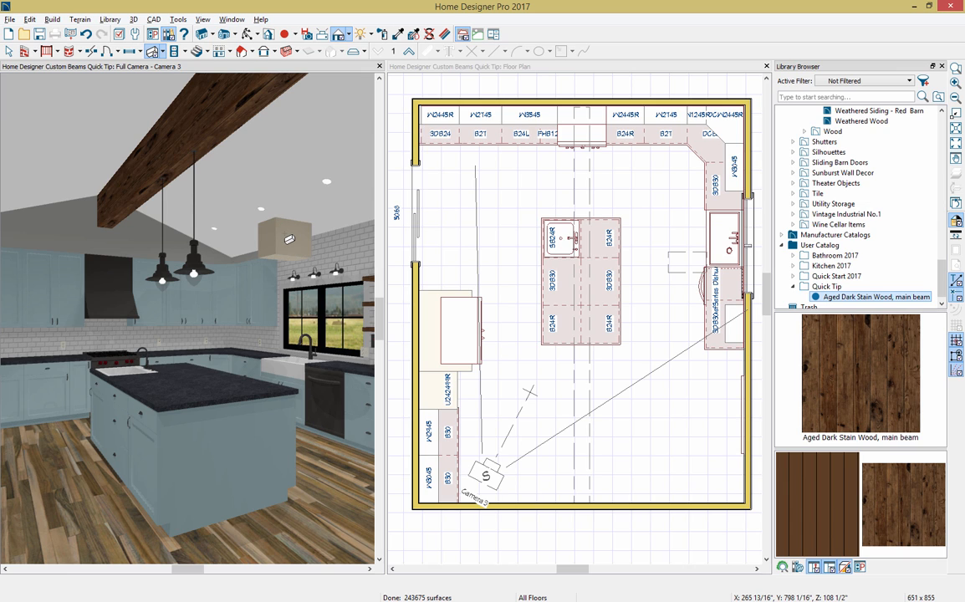
Set the new soffit's width to 10", height to 8" and depth to 97".
double_click(289, 239)
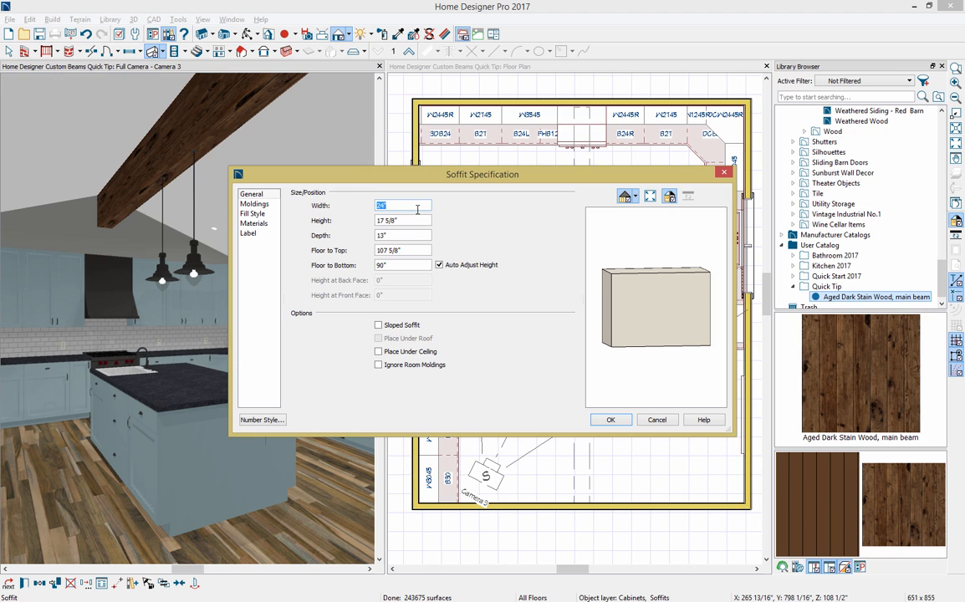
text(10)
key(Tab)
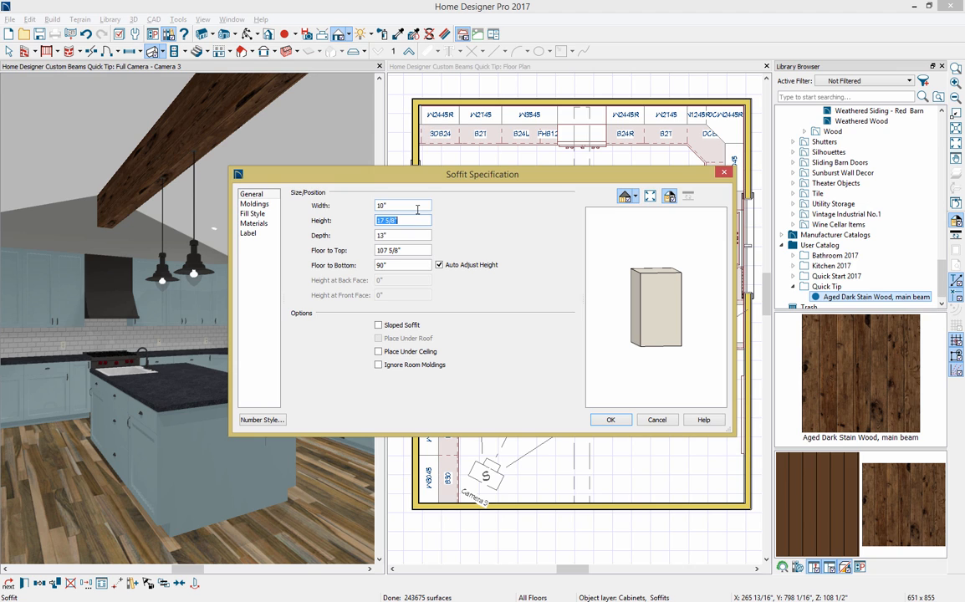
text(8)
key(Tab)
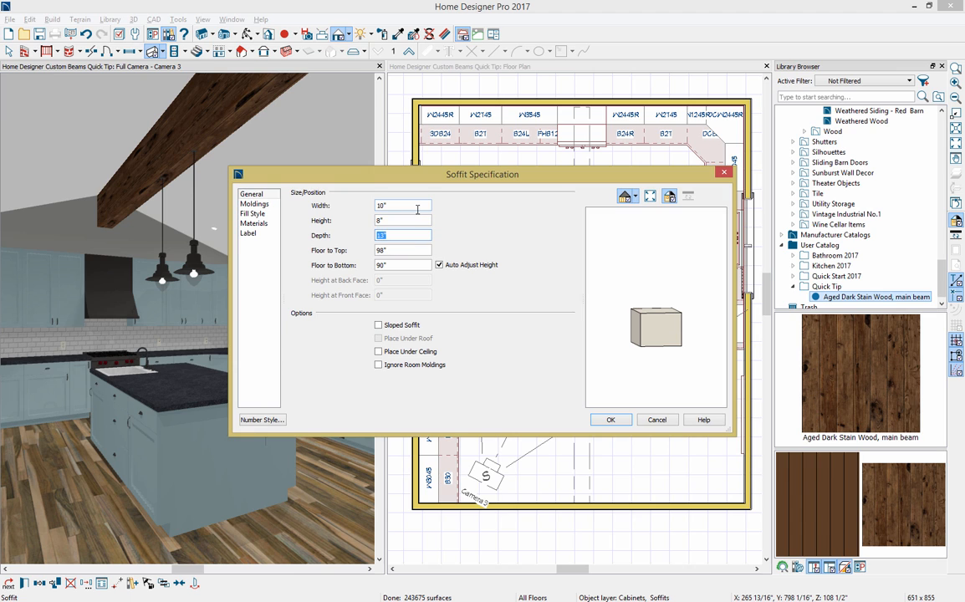
text(97)
key(Tab)
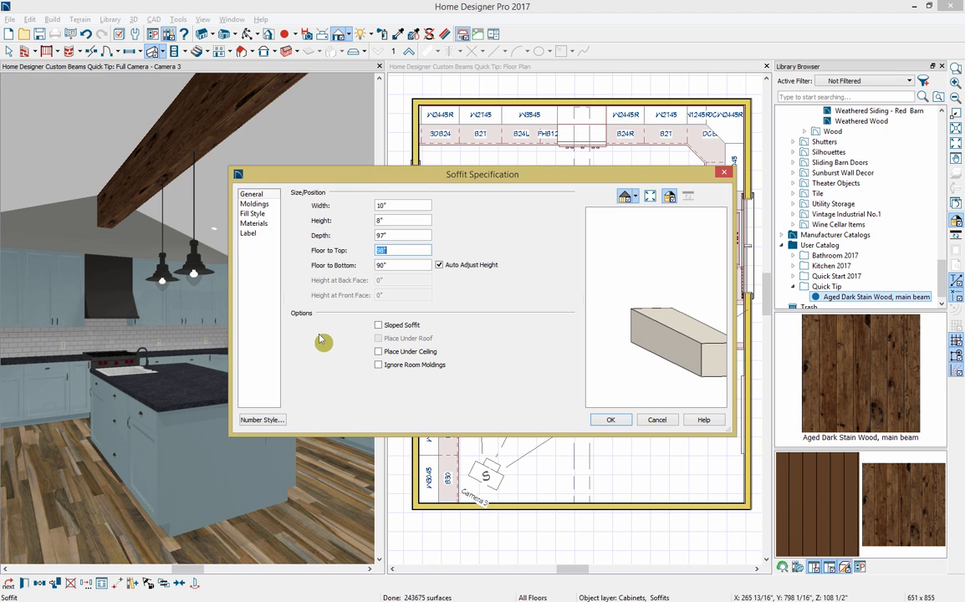
Make the soffit sloped, with a back face height of 107 5/8" and a front face height of 139 9/16".
click(379, 325)
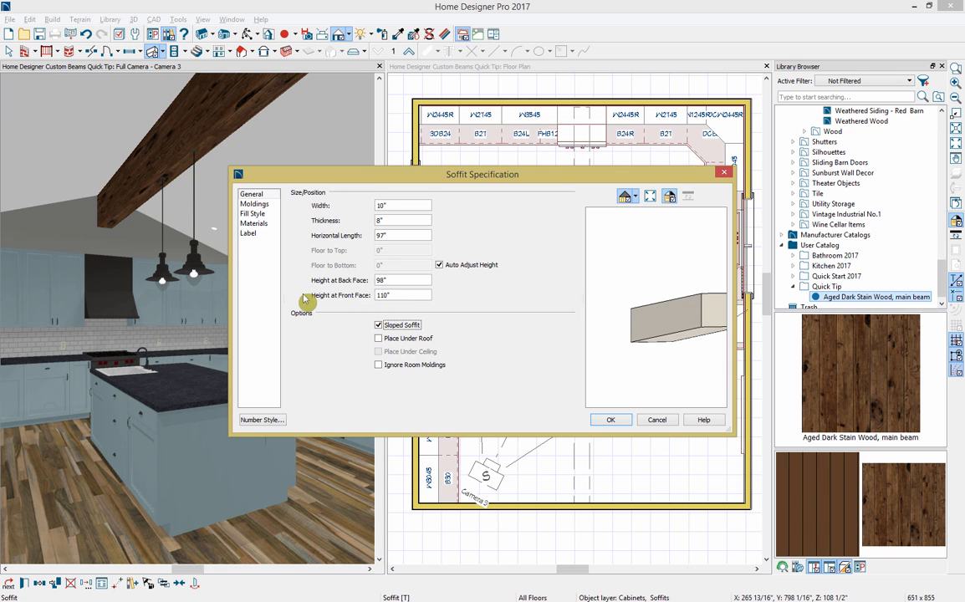
double_click(393, 280)
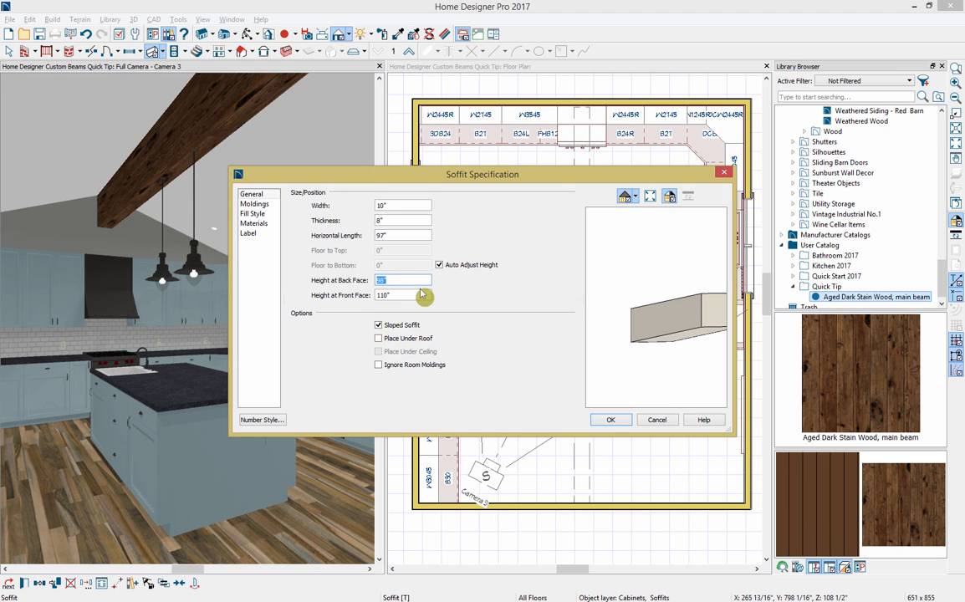
text(107 5/8)
drag(418, 293, 373, 304)
text(139 )
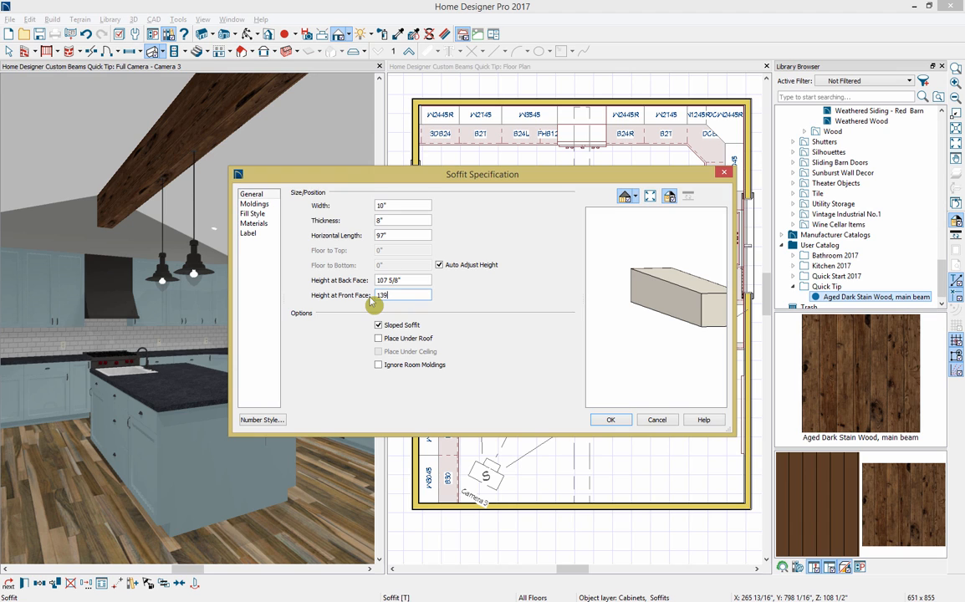
text(9/16)
key(Tab)
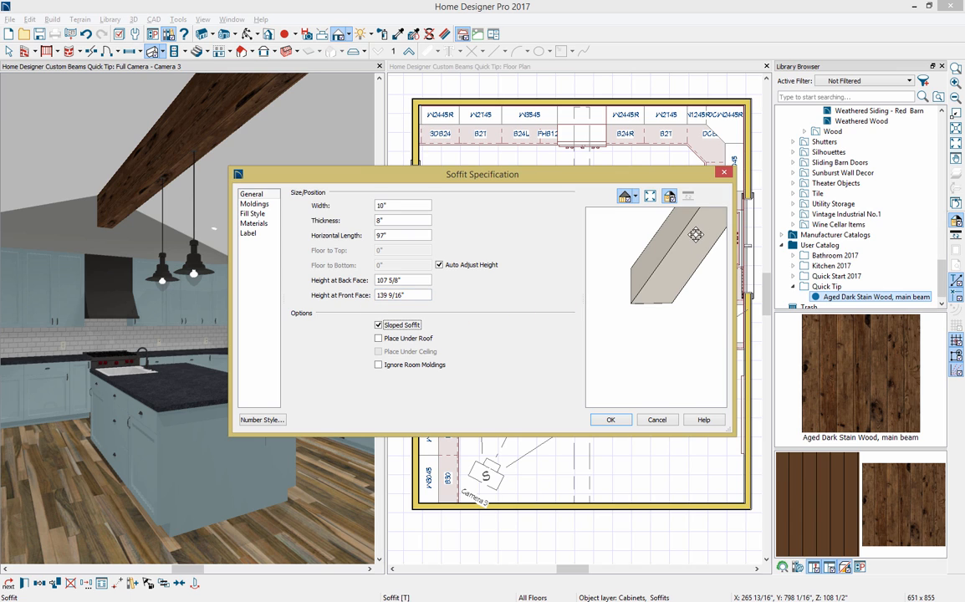
click(611, 420)
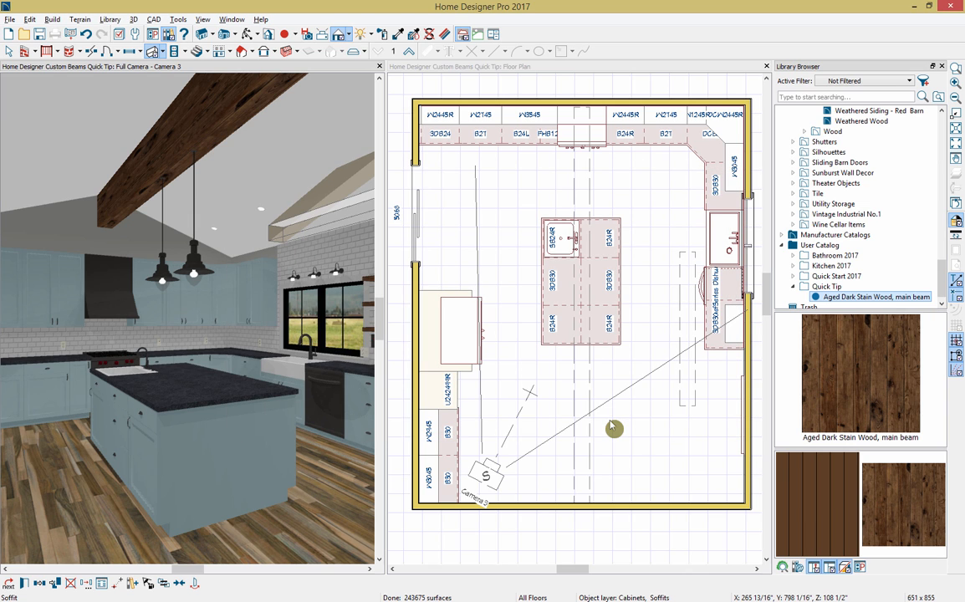
Rotate the sloped soffit in the floor plan and position it to span from the main beam to the window wall.
click(685, 407)
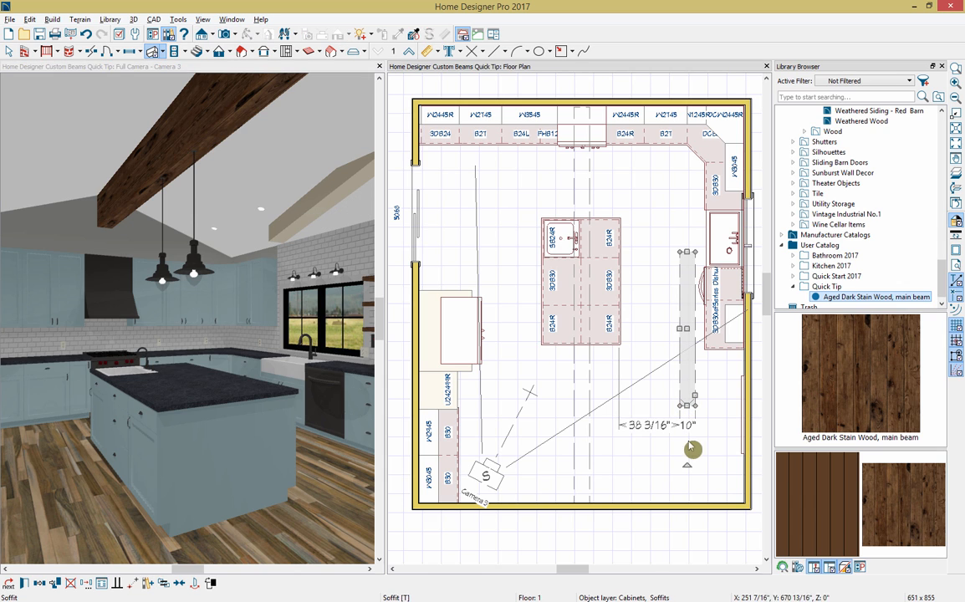
drag(686, 465, 666, 329)
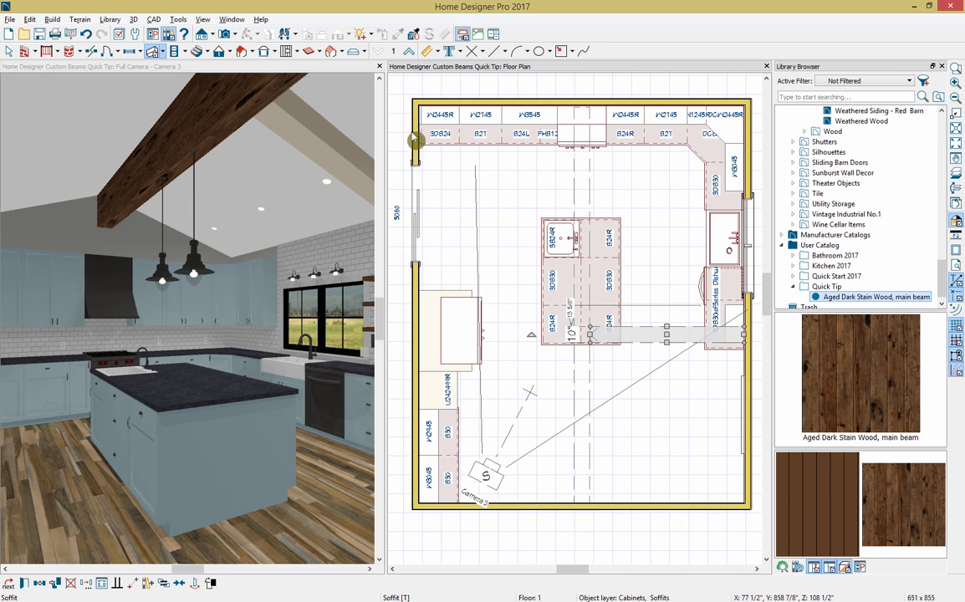
Paint the sloped soffit with the Aged Dark Stain Wood, main beam material in the camera view.
click(265, 94)
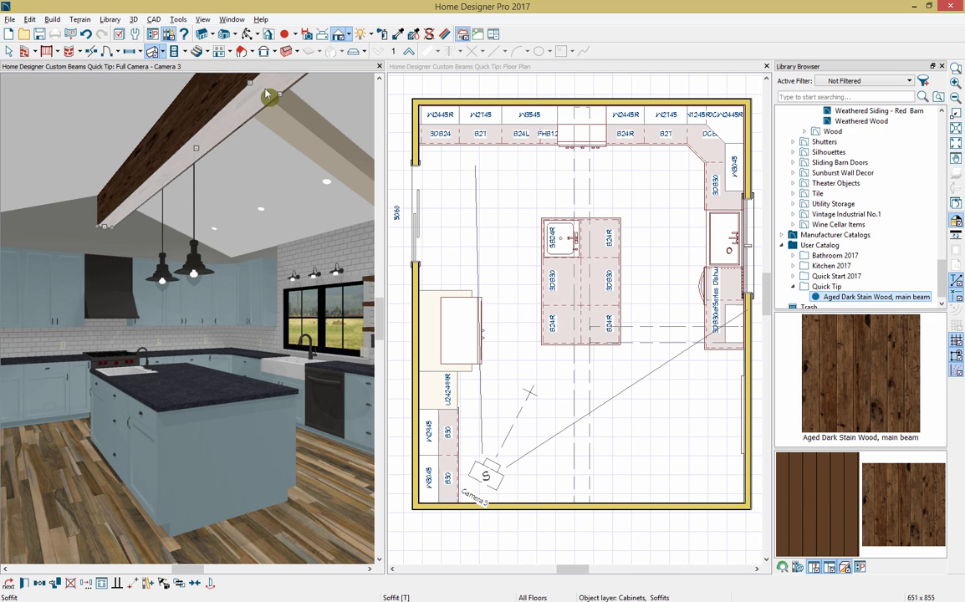
click(399, 34)
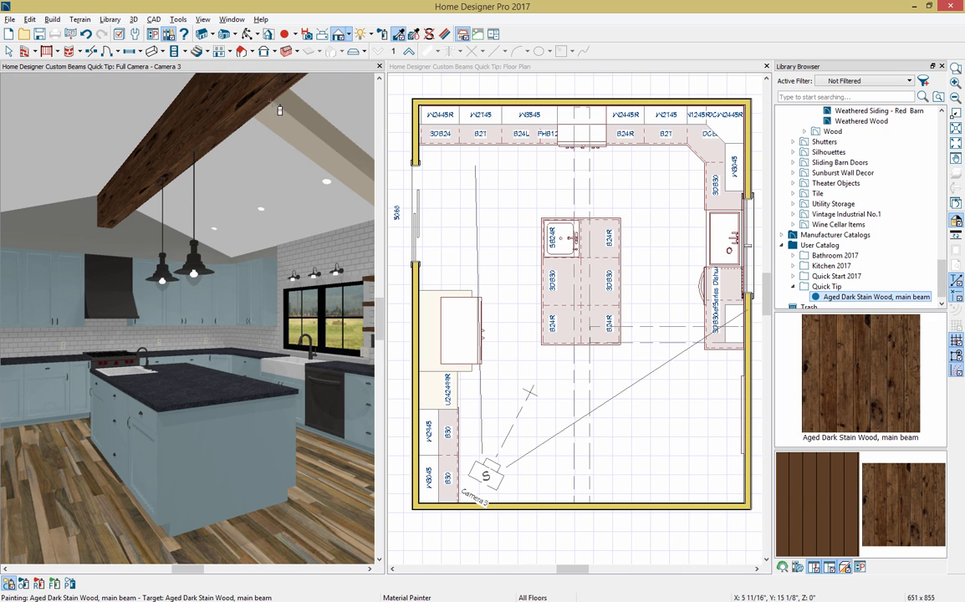
click(285, 130)
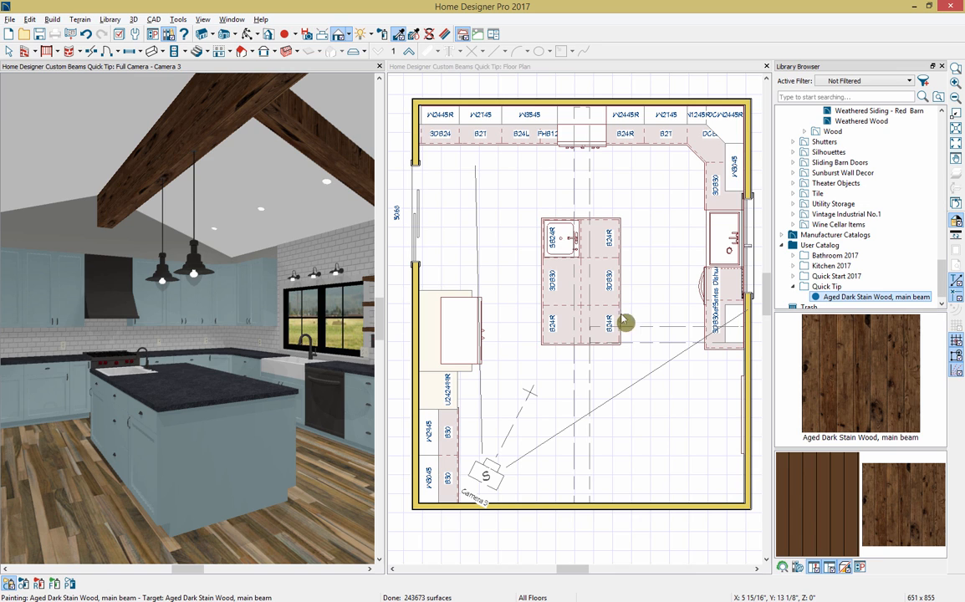
Copy the sloped beam in the floor plan and place the copy just below the original.
click(660, 341)
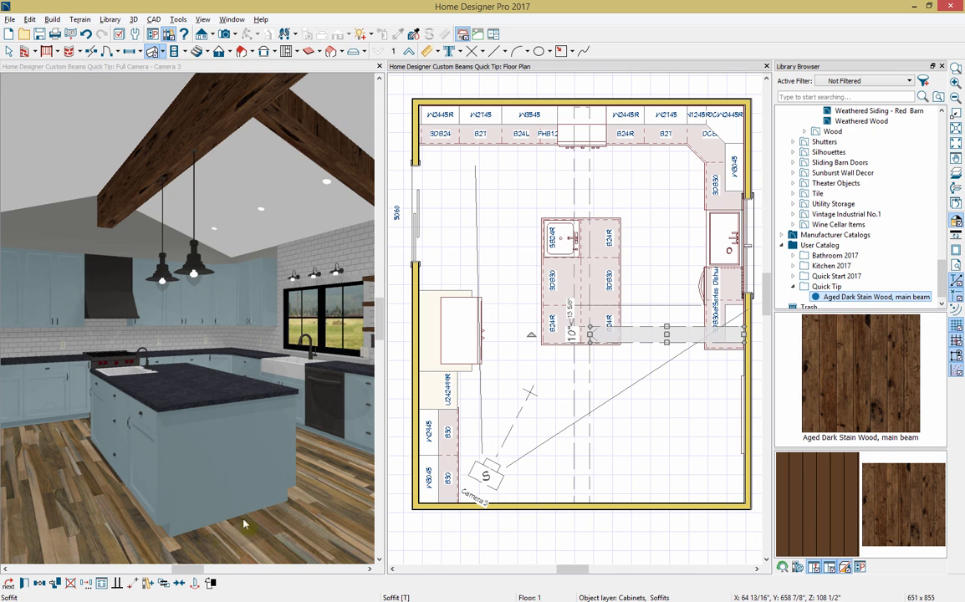
click(39, 583)
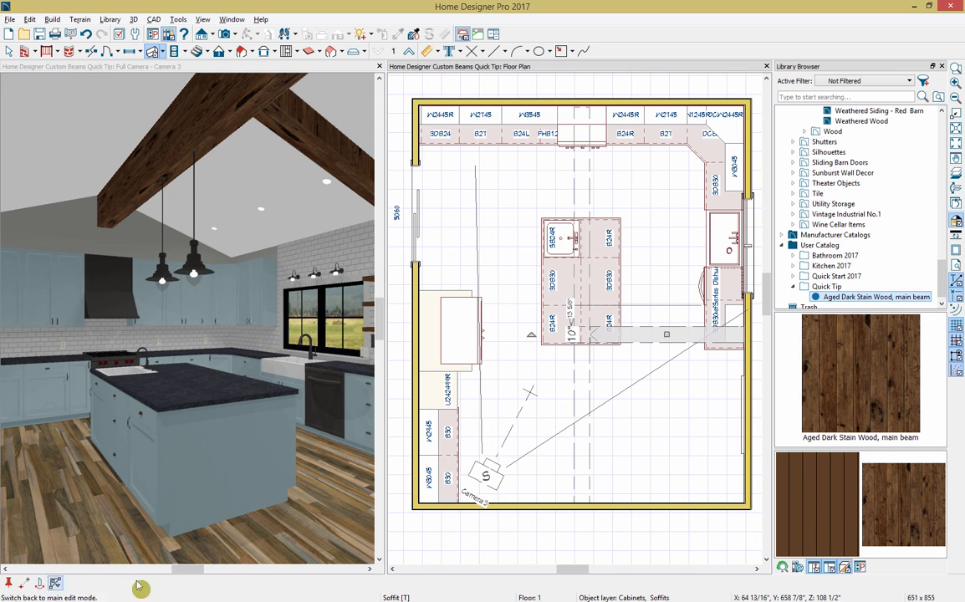
click(650, 365)
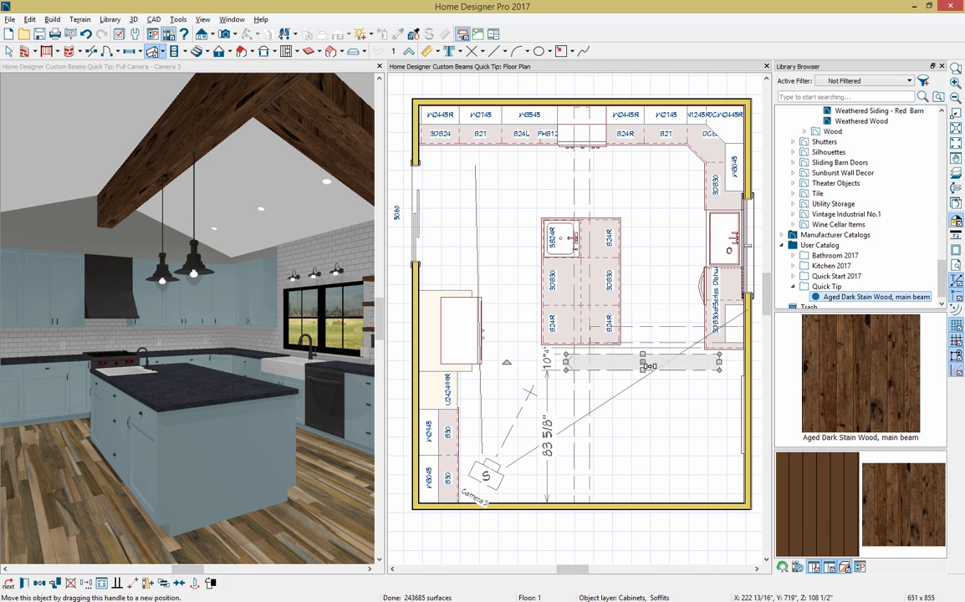
Set the copied sloped soffit's width to 1/2" and move it against the lower side of the sloped beam in plan.
double_click(602, 368)
double_click(380, 205)
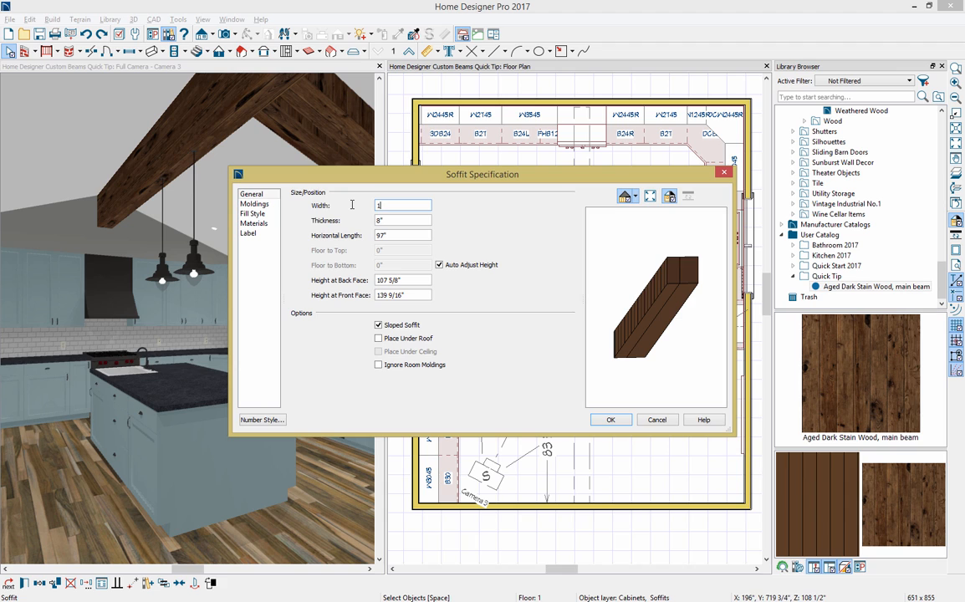
key(Tab)
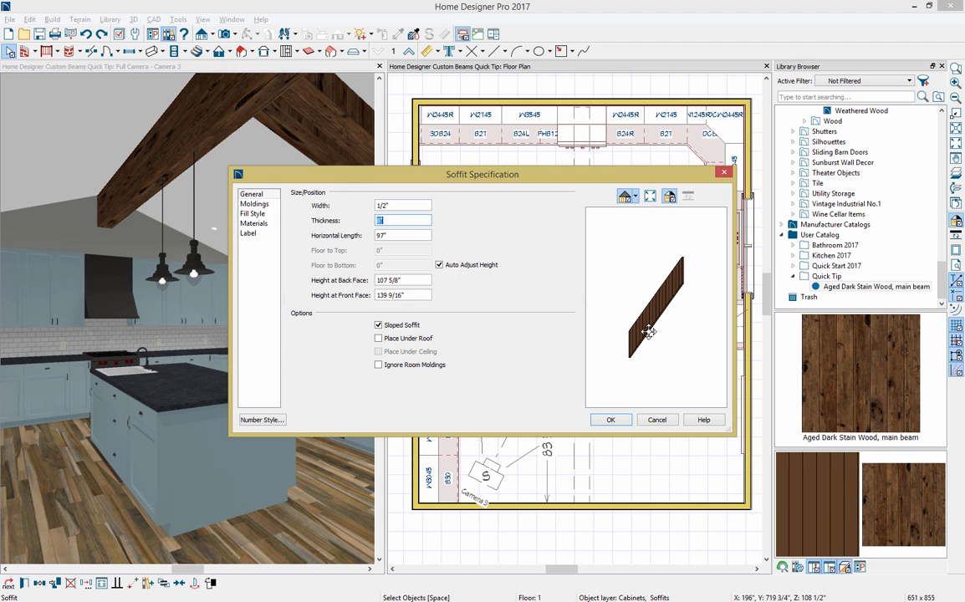
click(619, 422)
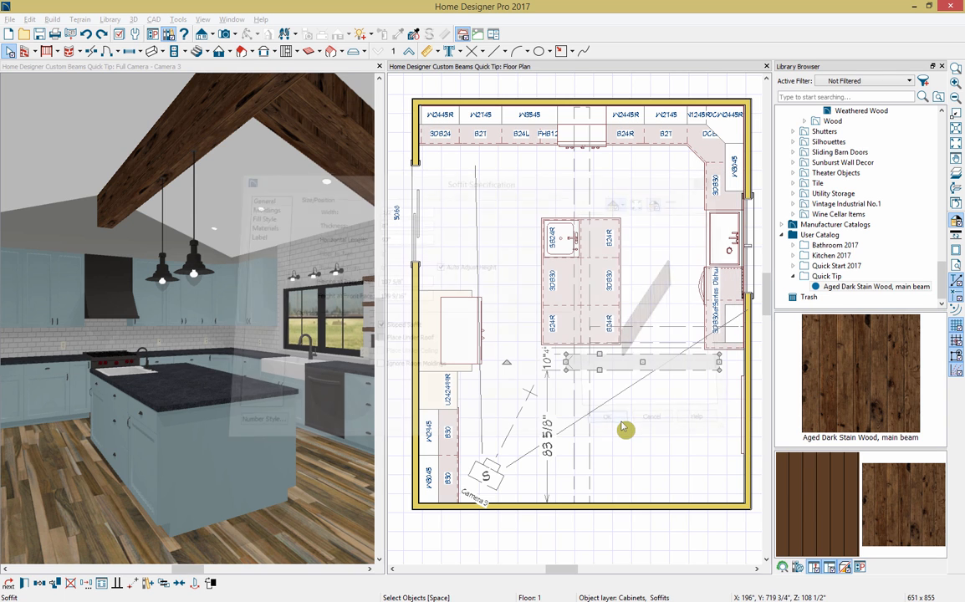
drag(642, 361, 670, 345)
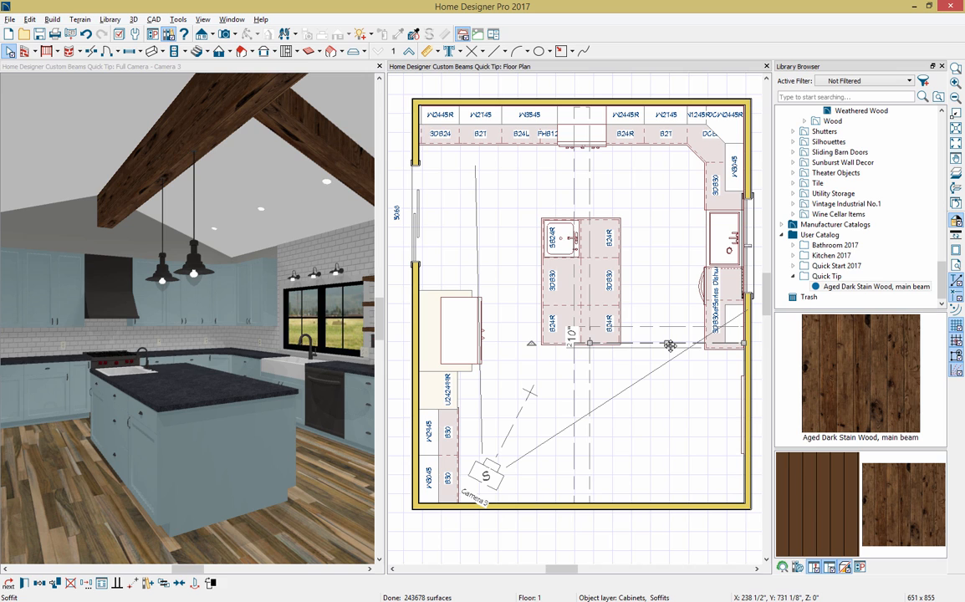
Duplicate the Aged Dark Stain Wood, main beam material within the Quick Tip library folder.
click(851, 287)
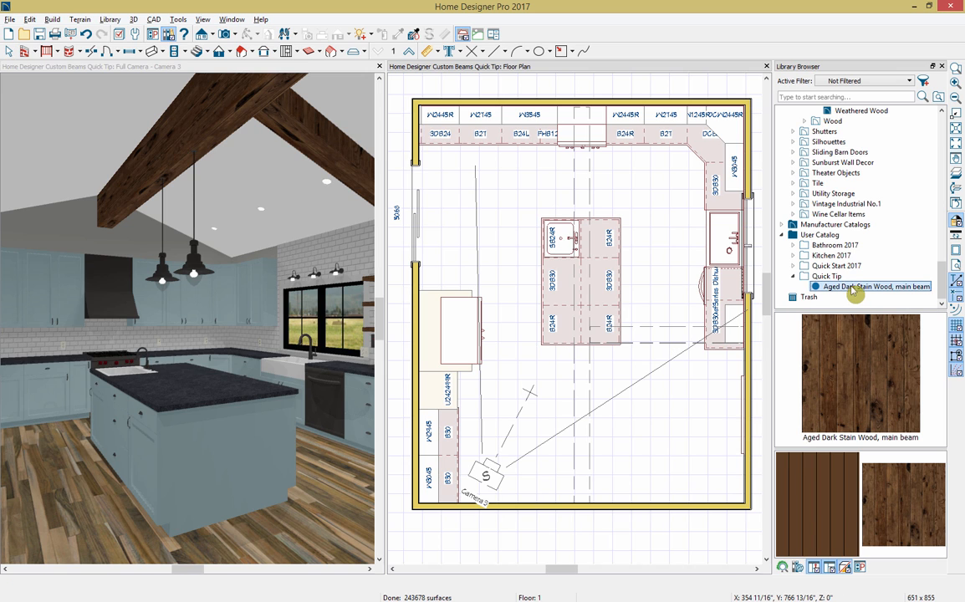
right_click(853, 287)
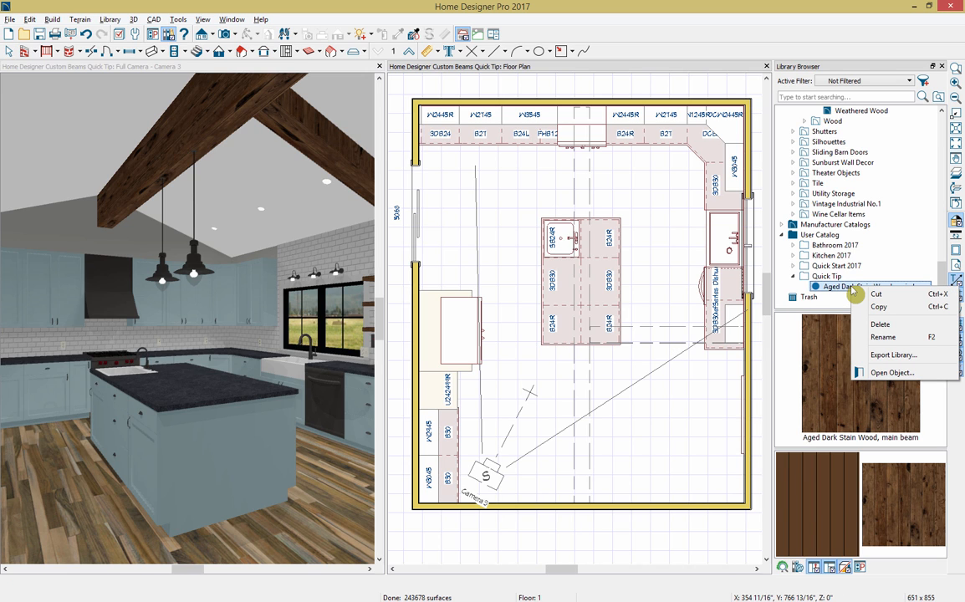
click(877, 306)
right_click(832, 277)
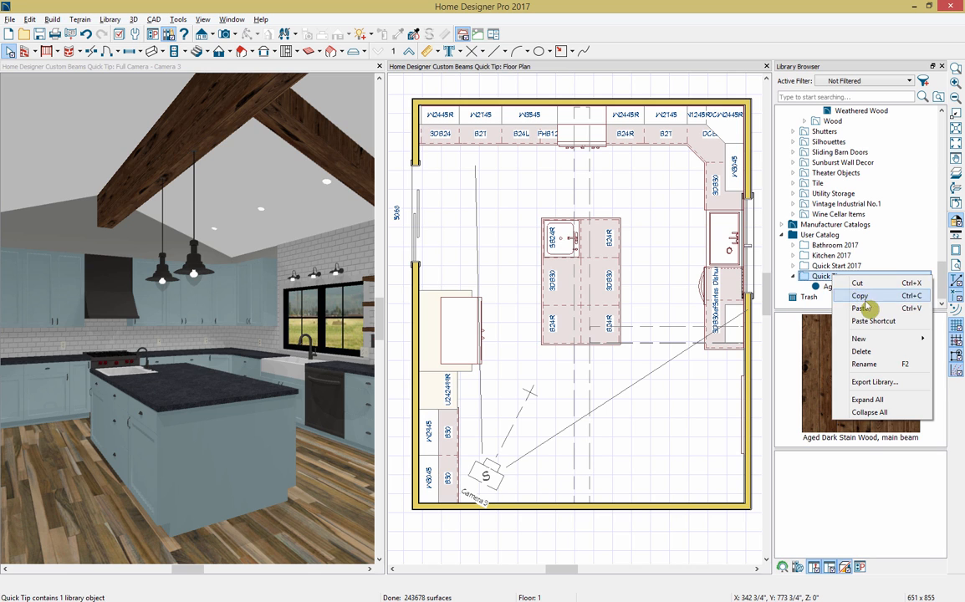
click(863, 307)
Open the duplicated material's definition and rename it Aged Dark Stain Wood, side 1.
right_click(878, 298)
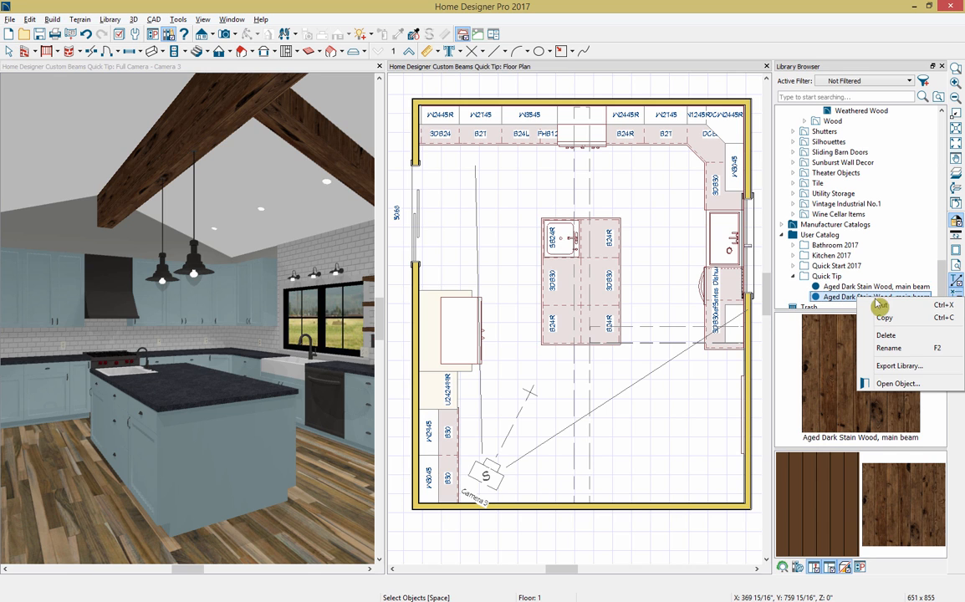
click(897, 383)
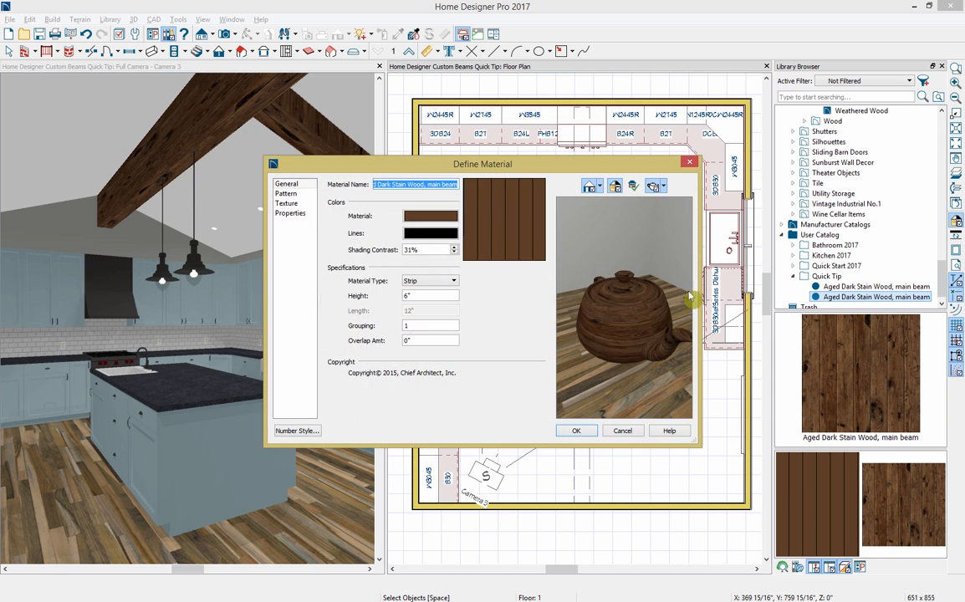
drag(457, 184, 429, 185)
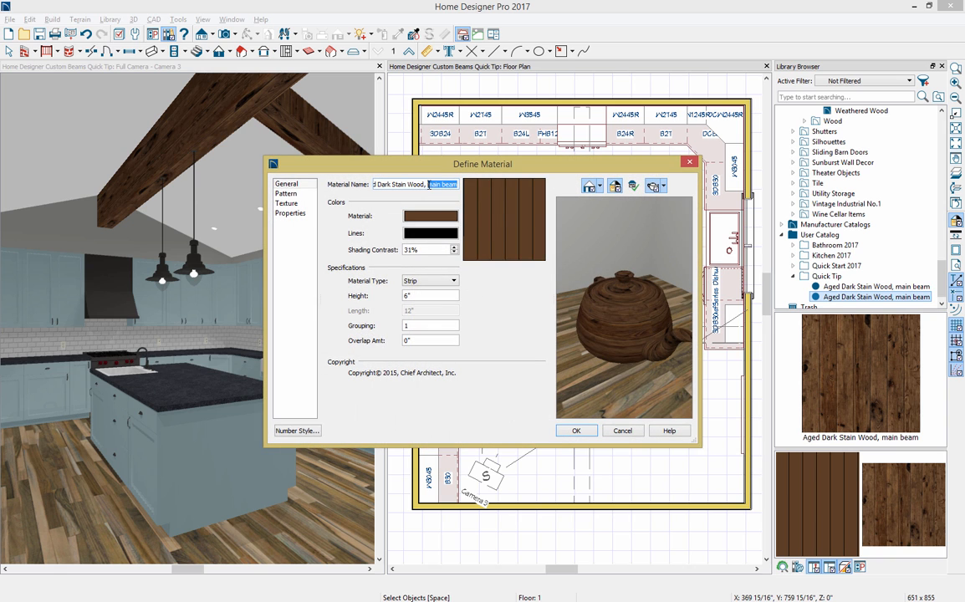
text(side)
Change the side 1 material's pattern angle, set its texture angle to -19° and save the definition.
click(285, 193)
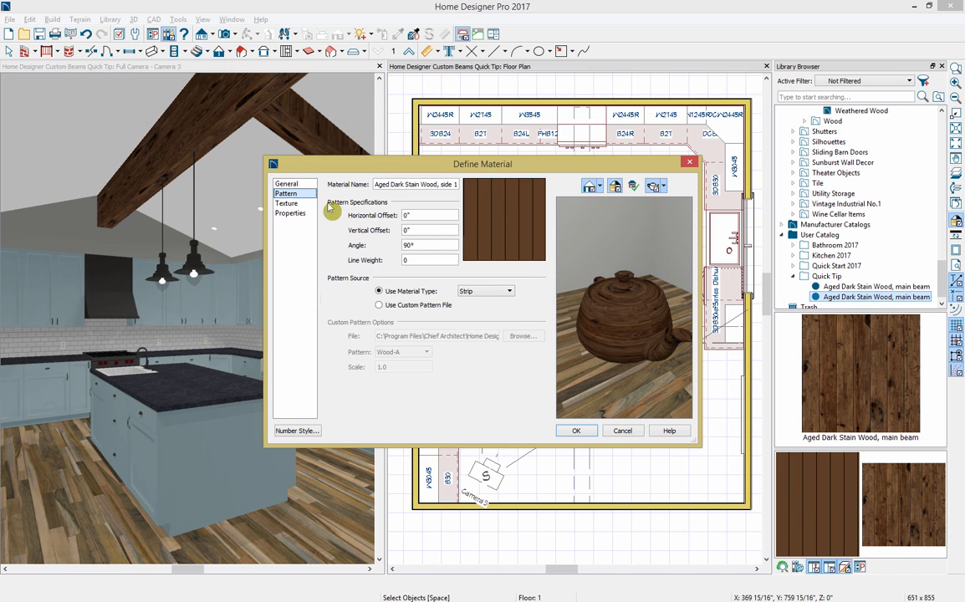
drag(429, 244, 385, 246)
click(304, 204)
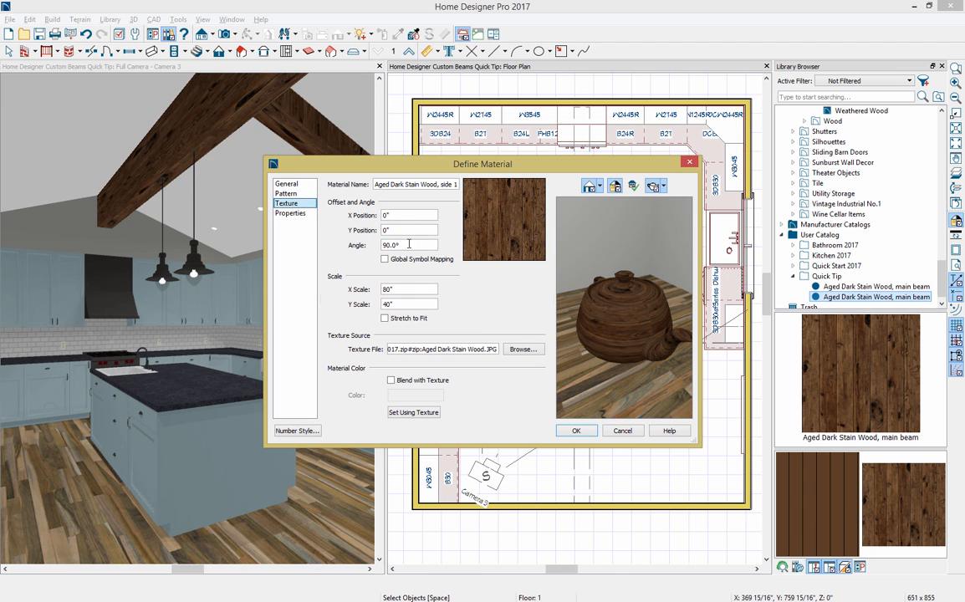
drag(399, 245, 369, 245)
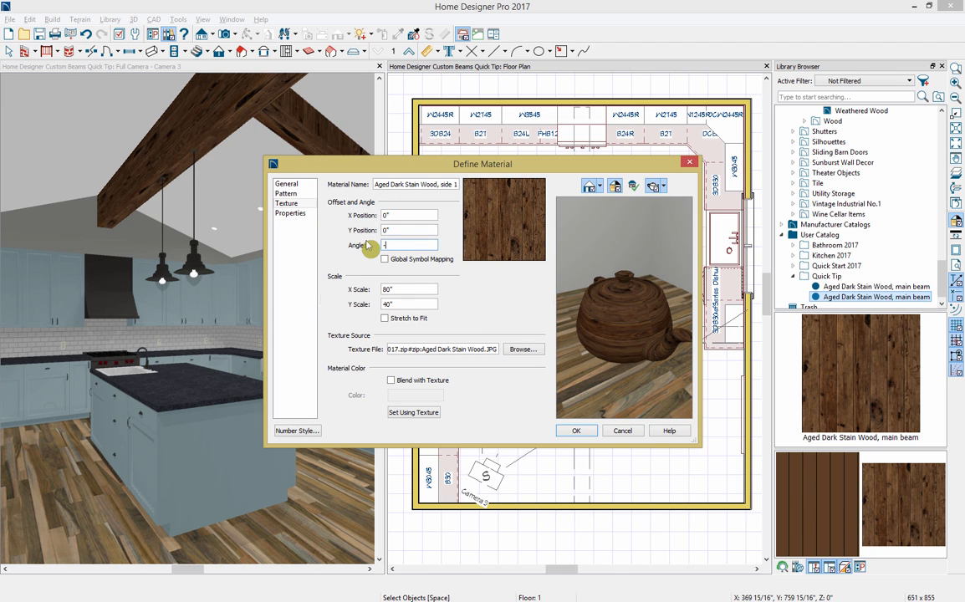
text(-19)
click(571, 432)
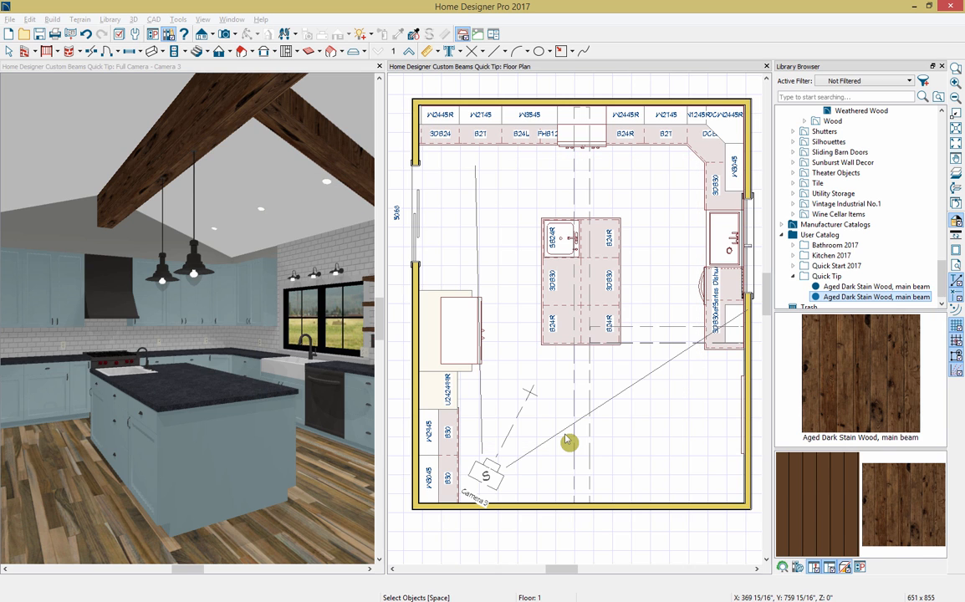
Paint the thin soffit on the sloped beam's side with the Aged Dark Stain Wood, side 1 material.
click(835, 297)
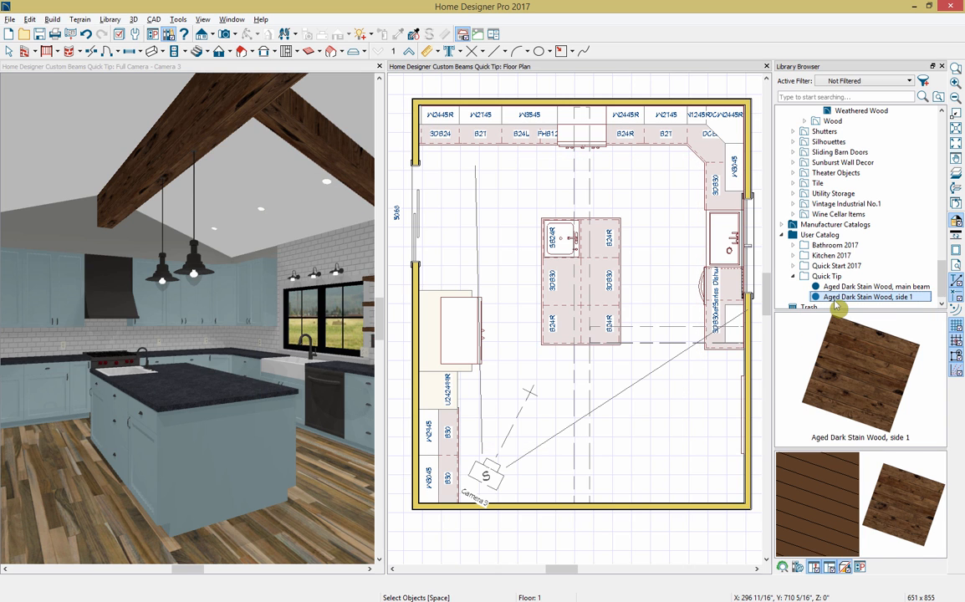
click(346, 147)
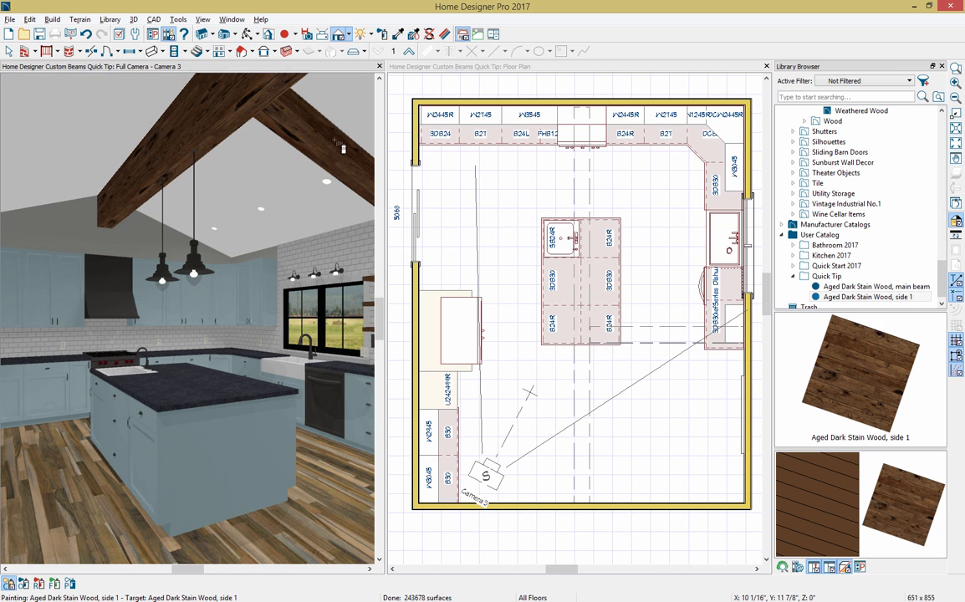
Create a full camera view from the far side of the sloped beam, looking toward the dining table end of the kitchen.
click(456, 168)
click(226, 35)
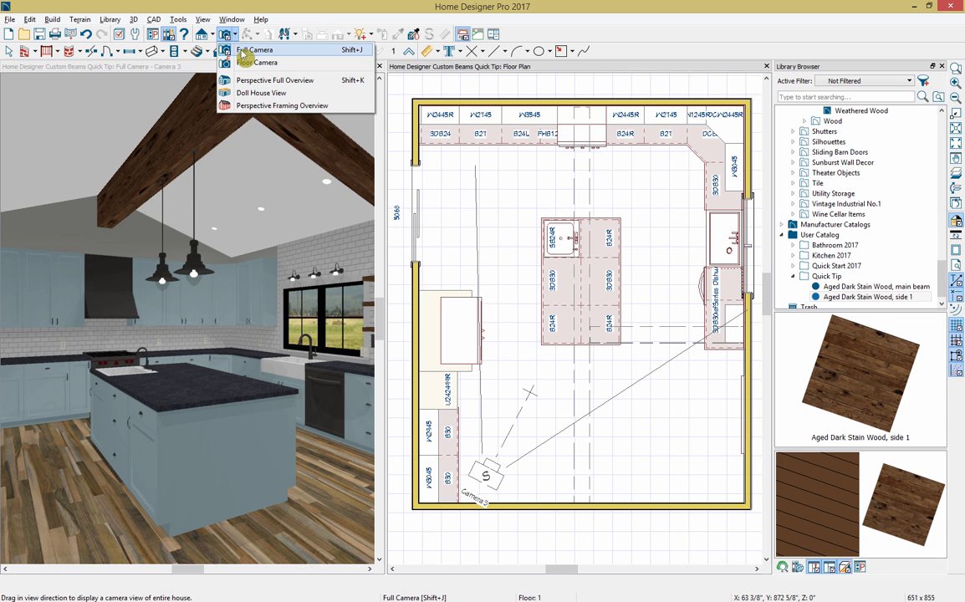
click(242, 50)
drag(629, 178, 642, 206)
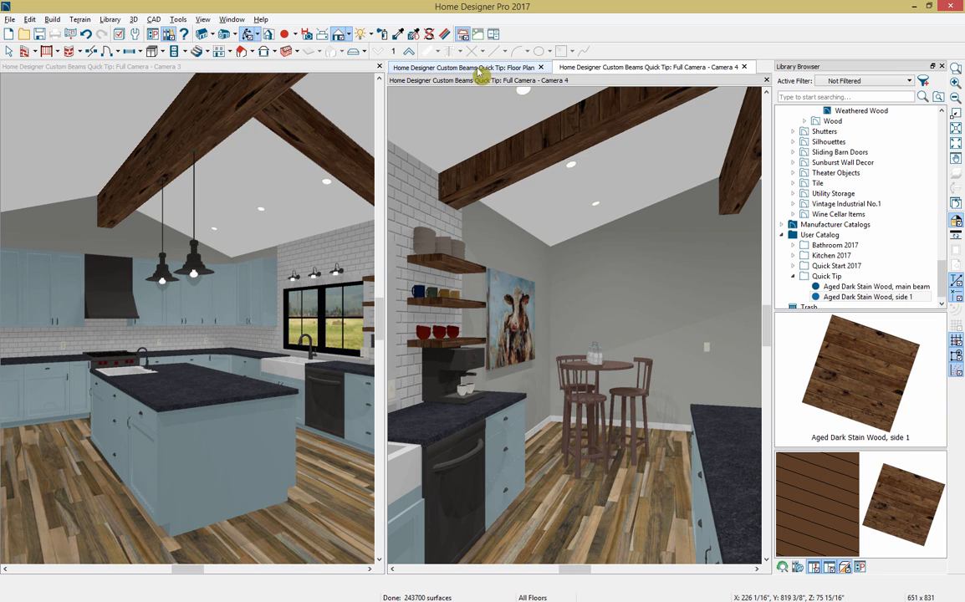
In the floor plan, copy the thin side soffit and reflect it about the sloped beam onto the beam's opposite side.
drag(439, 67, 166, 200)
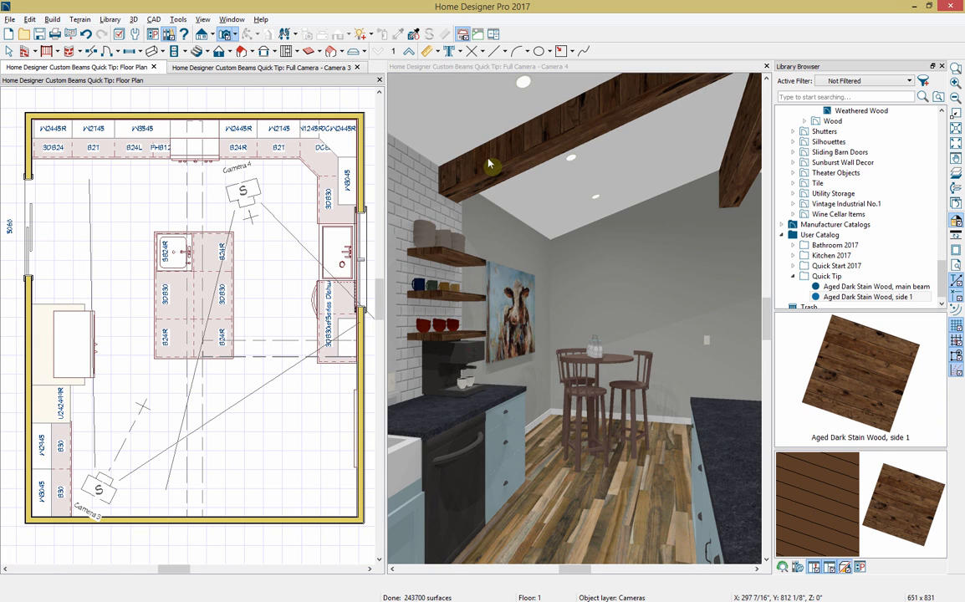
click(264, 358)
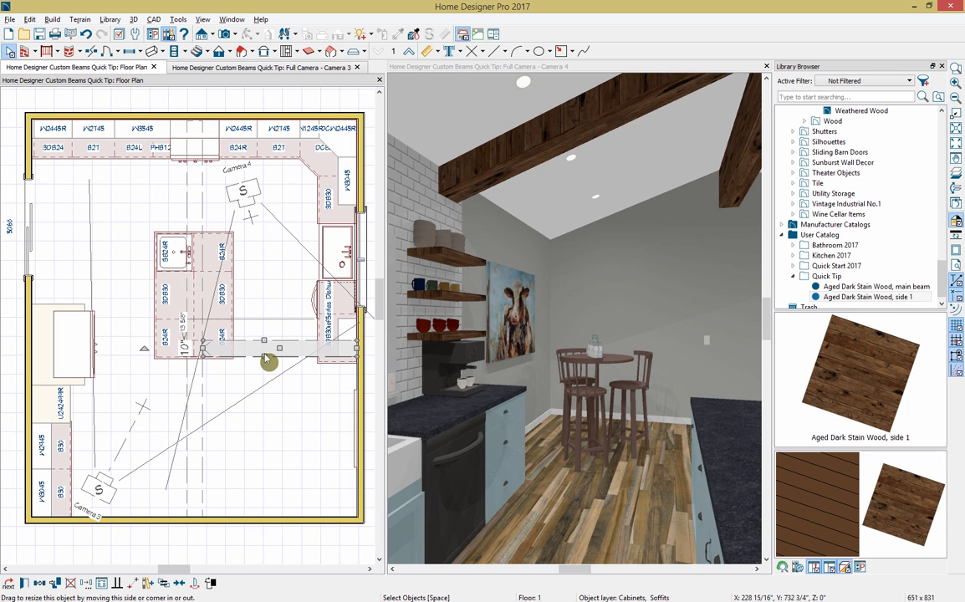
key(Tab)
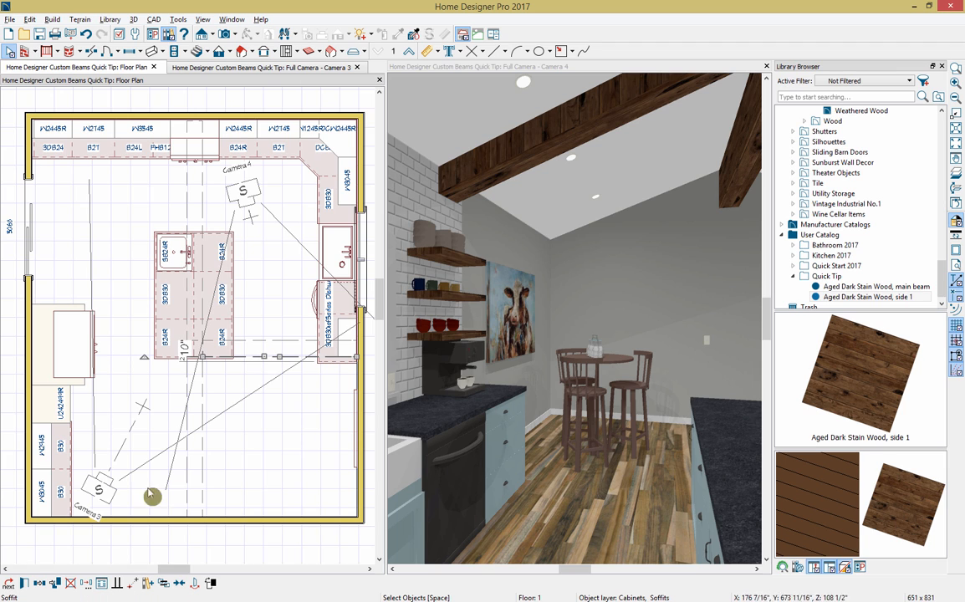
click(39, 583)
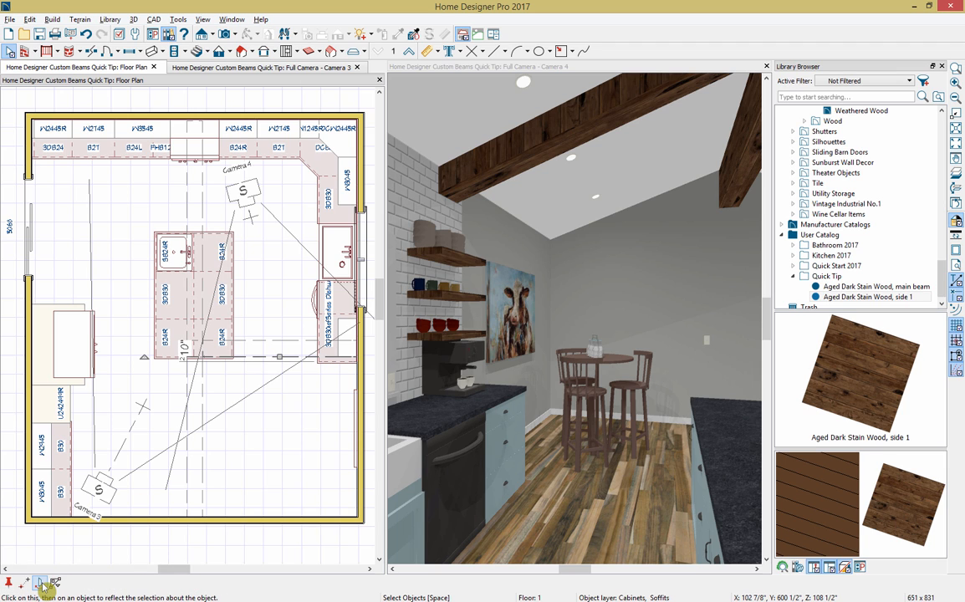
click(46, 584)
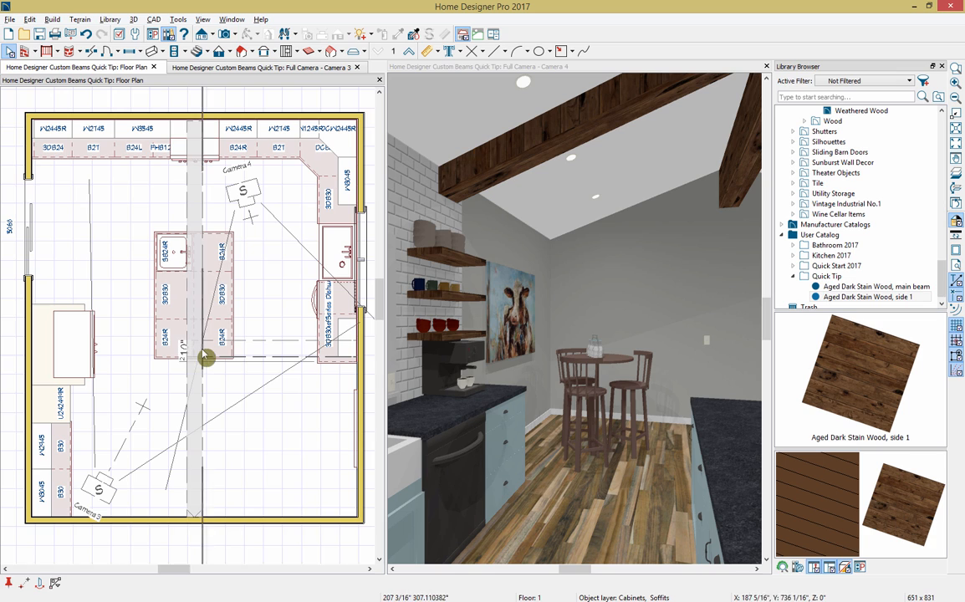
click(210, 354)
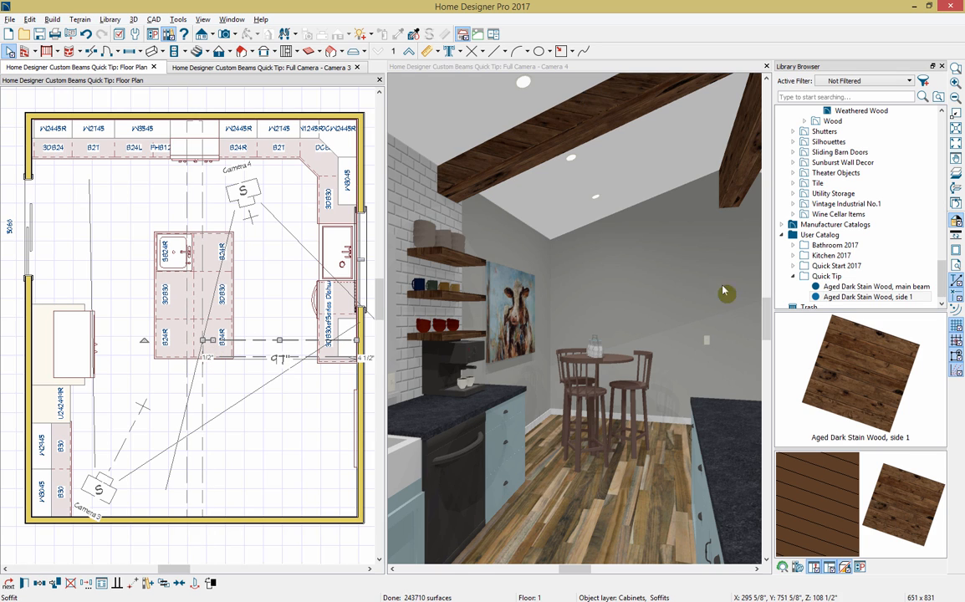
Duplicate the side 1 material within the Quick Tip folder and rename the copy Aged Dark Stain Wood, side 2.
right_click(830, 296)
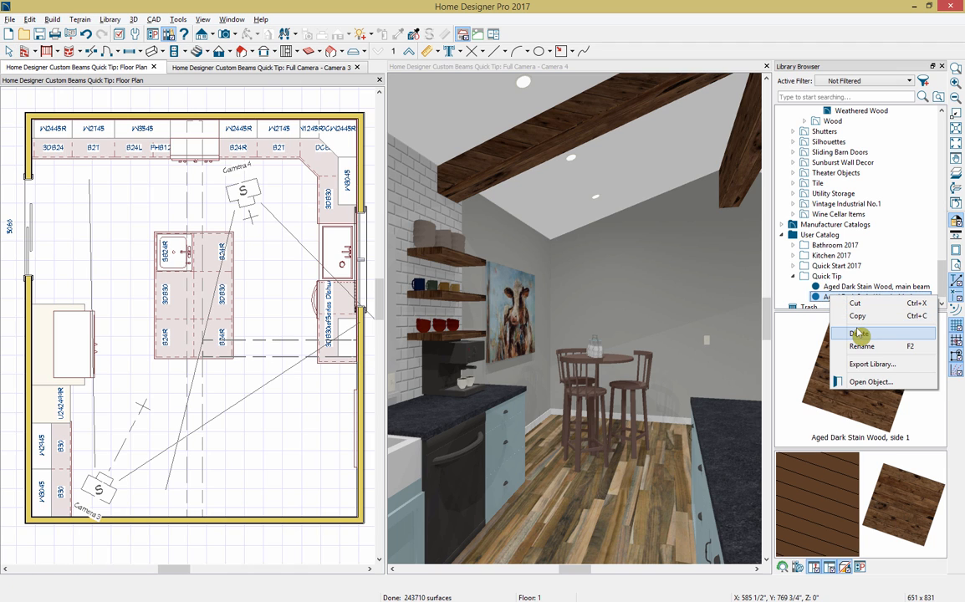
click(857, 316)
right_click(859, 279)
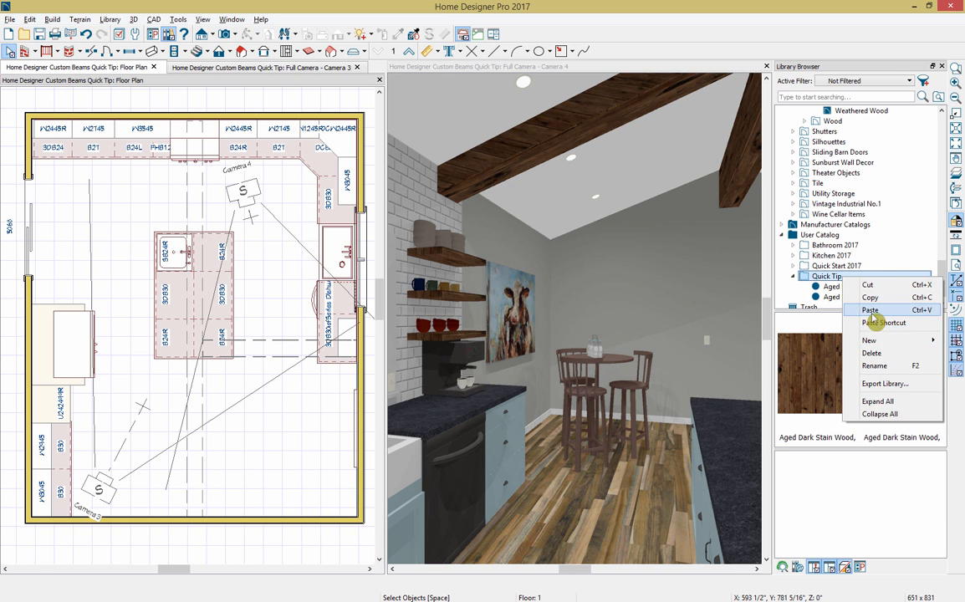
click(871, 310)
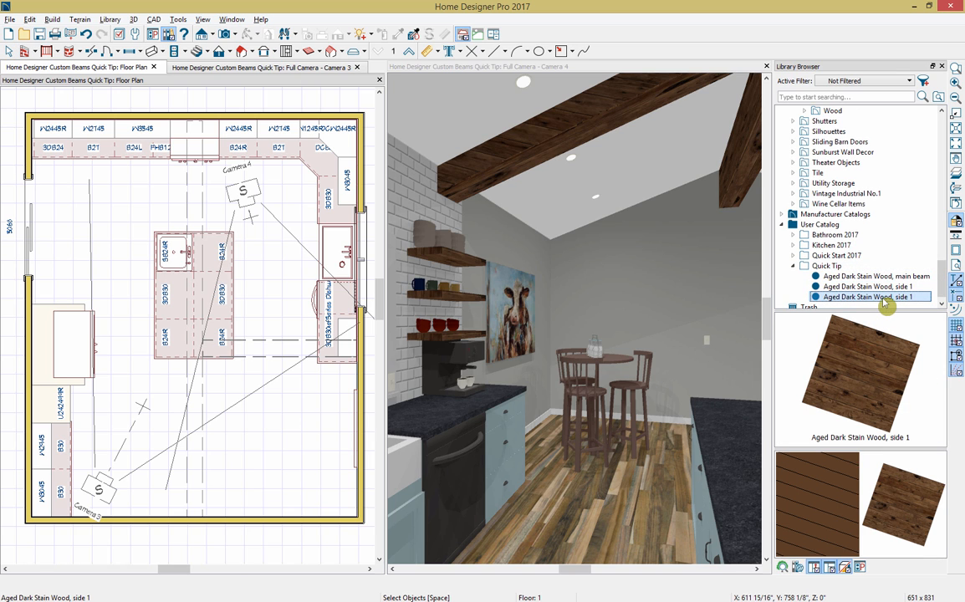
right_click(882, 299)
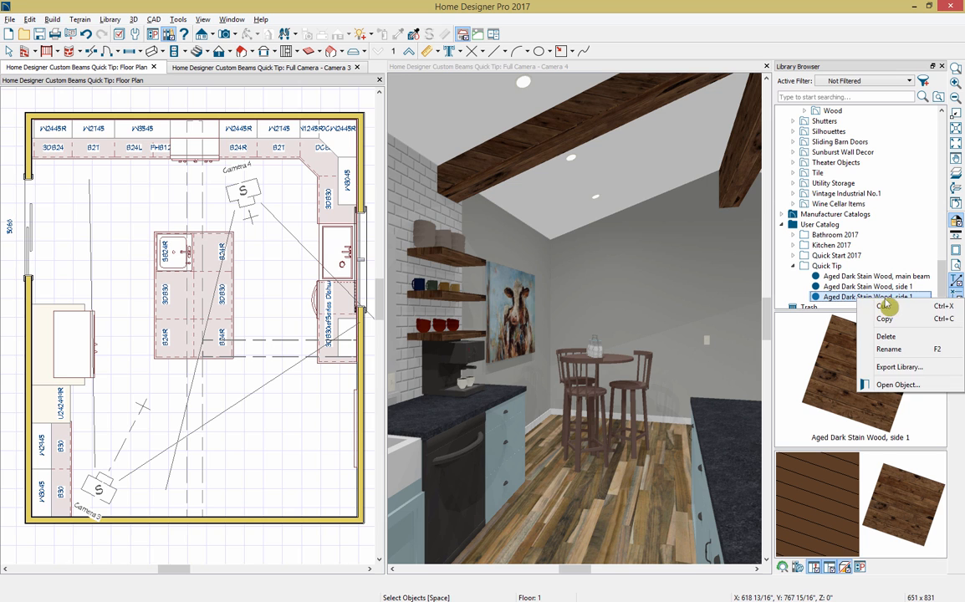
click(897, 385)
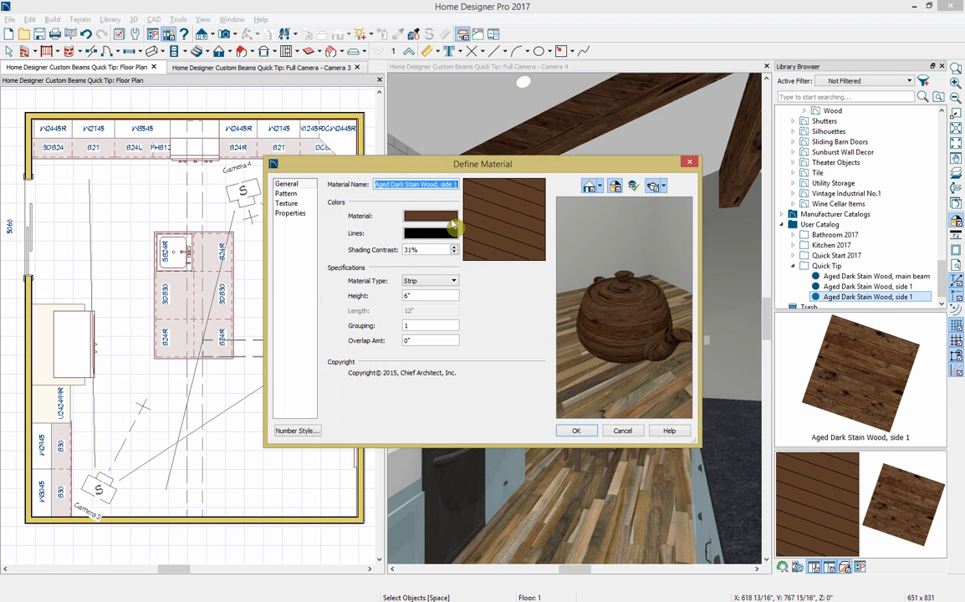
click(417, 184)
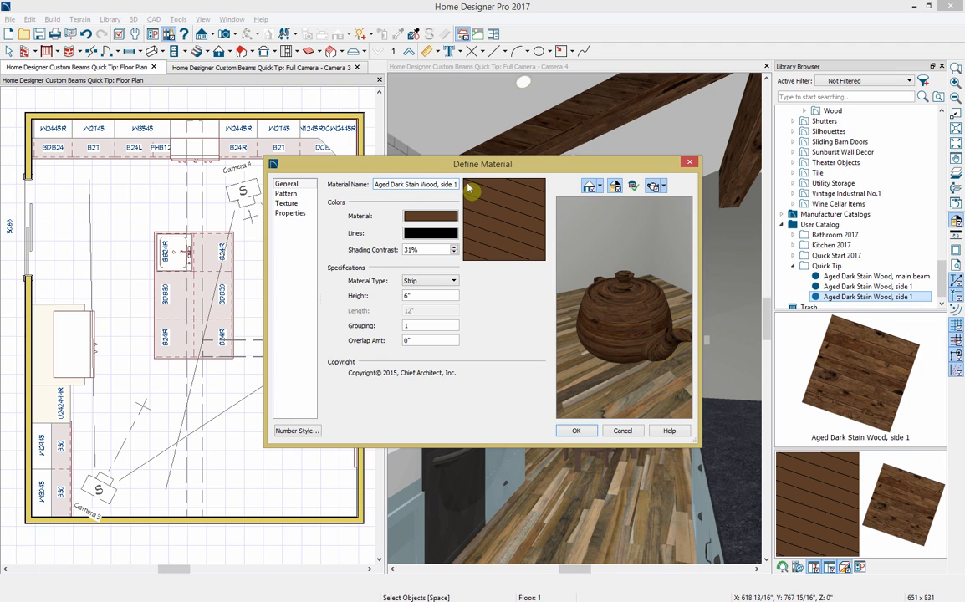
Set the side 2 material's pattern angle and texture angle to 19° and save the definition.
click(286, 194)
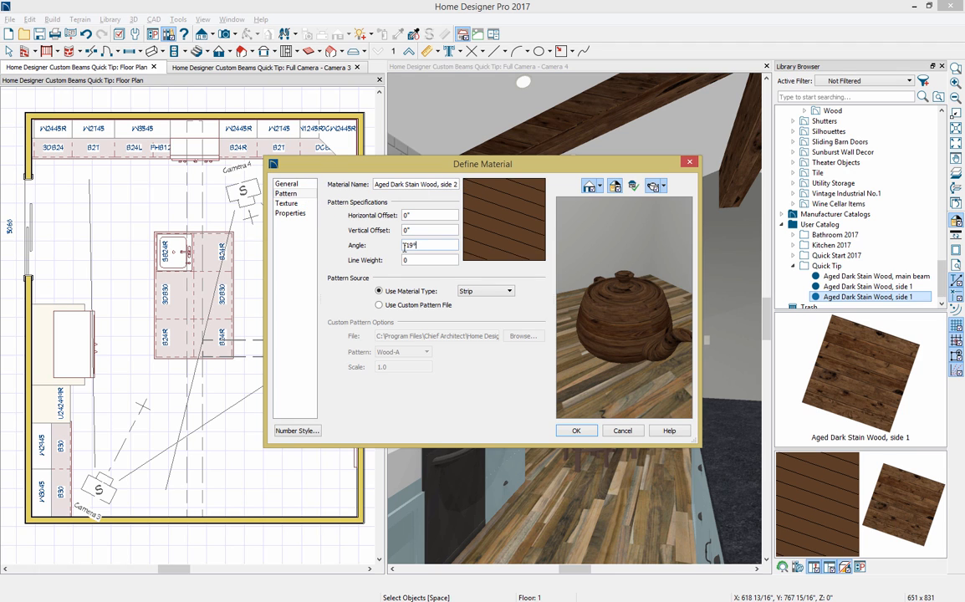
drag(452, 245, 376, 244)
text(19)
click(286, 203)
drag(409, 245, 360, 245)
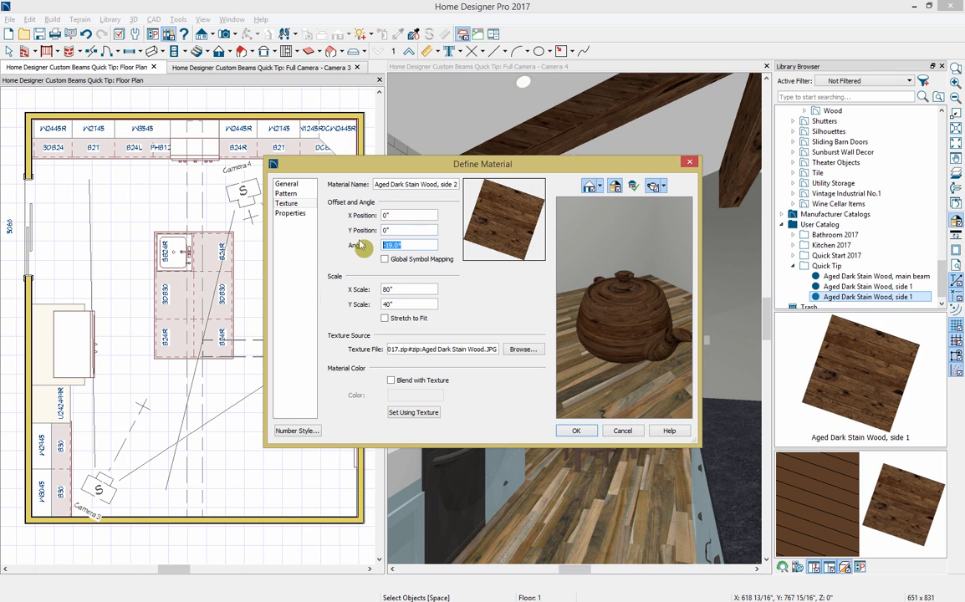
text(19)
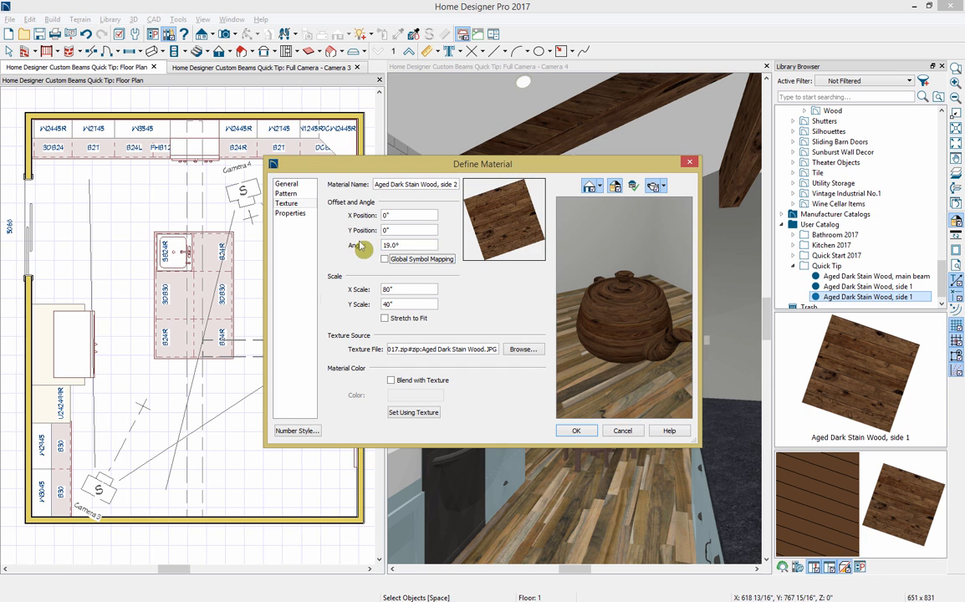
click(576, 431)
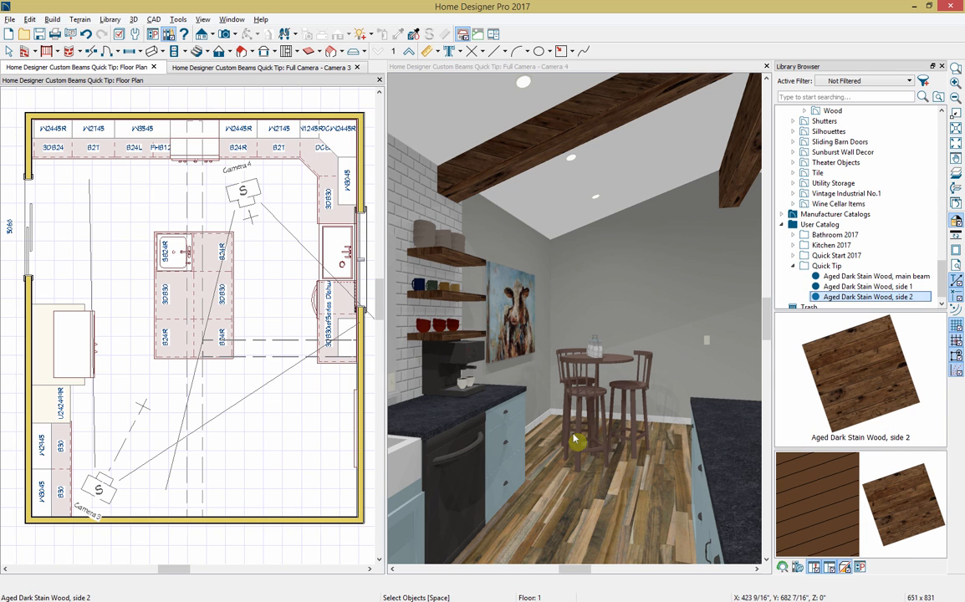
Paint the mirrored thin side soffit with the Aged Dark Stain Wood, side 2 material and close the Camera 4 view.
click(567, 252)
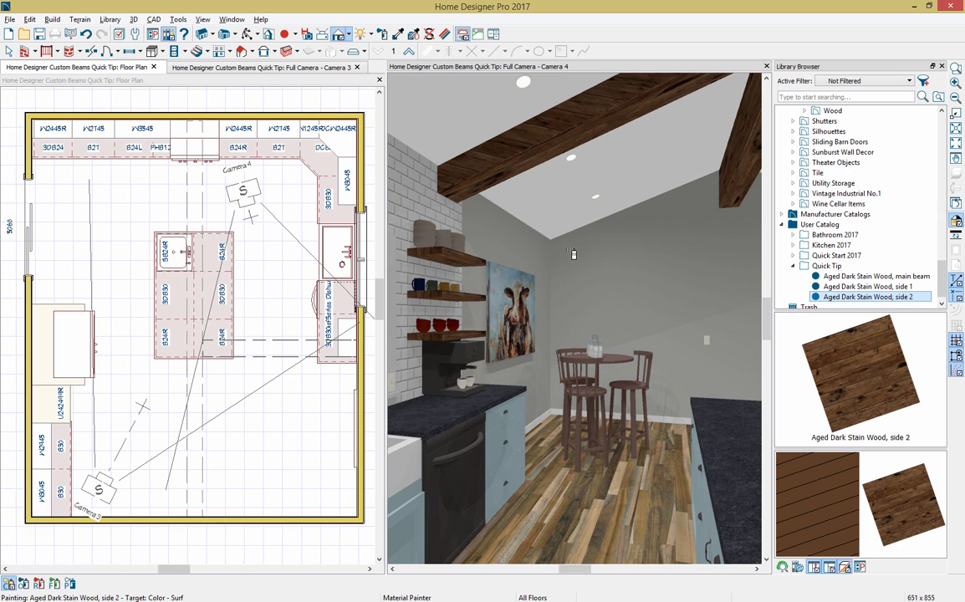
click(524, 148)
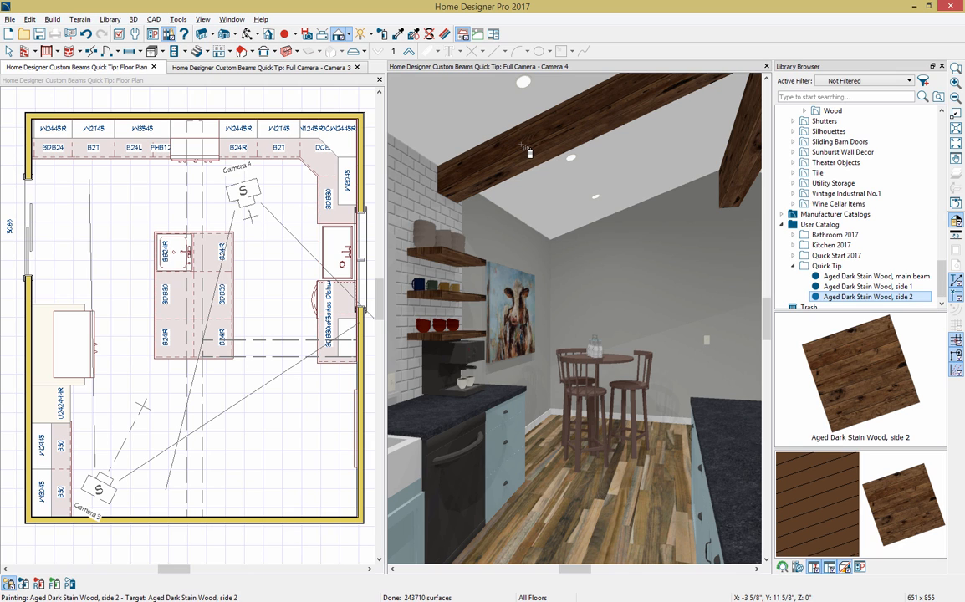
click(765, 66)
Group the sloped beam and its two thin side soffits into an architectural block and add it to the library.
scroll(526, 457, down, 3)
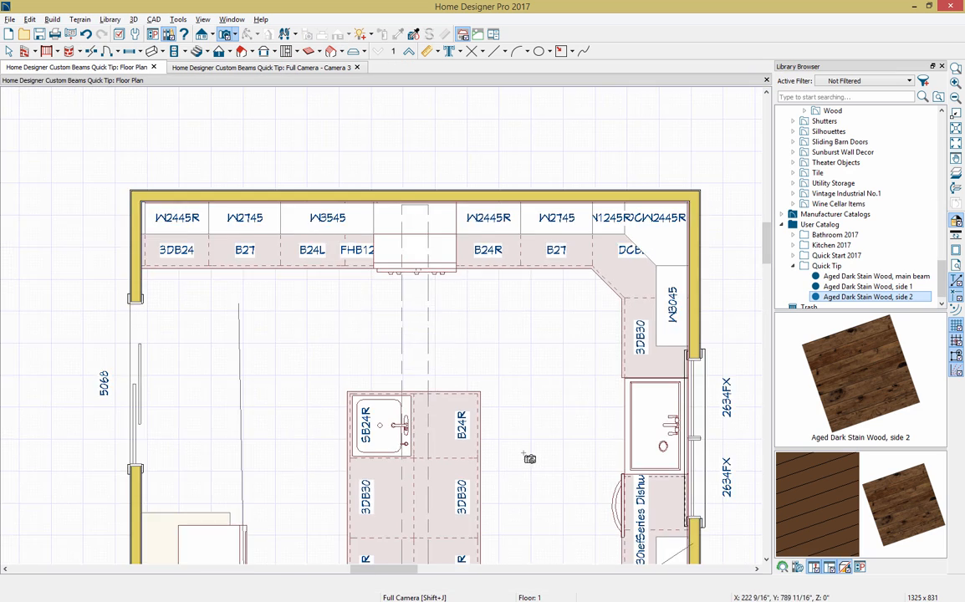
middle_drag(528, 451, 501, 276)
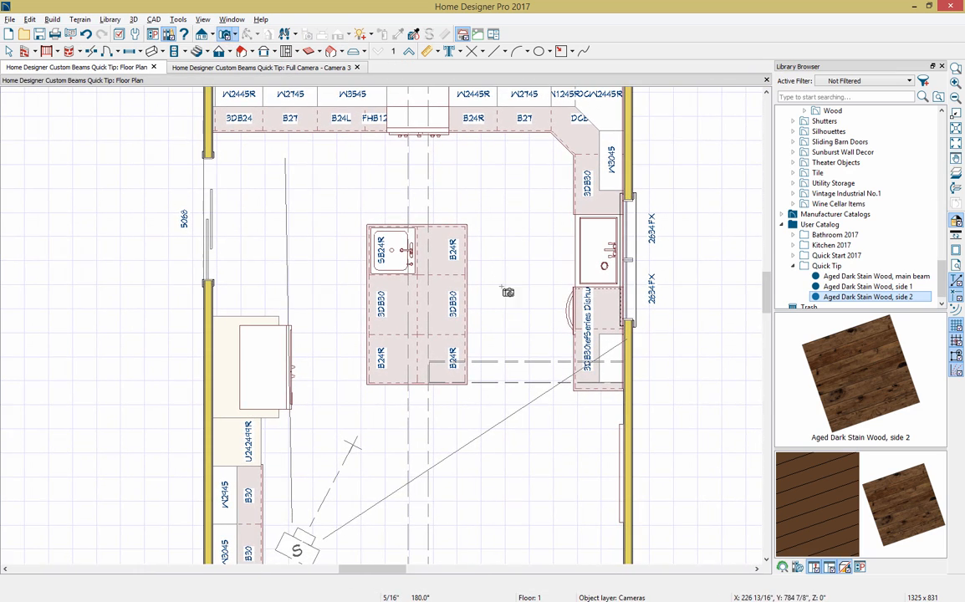
click(508, 362)
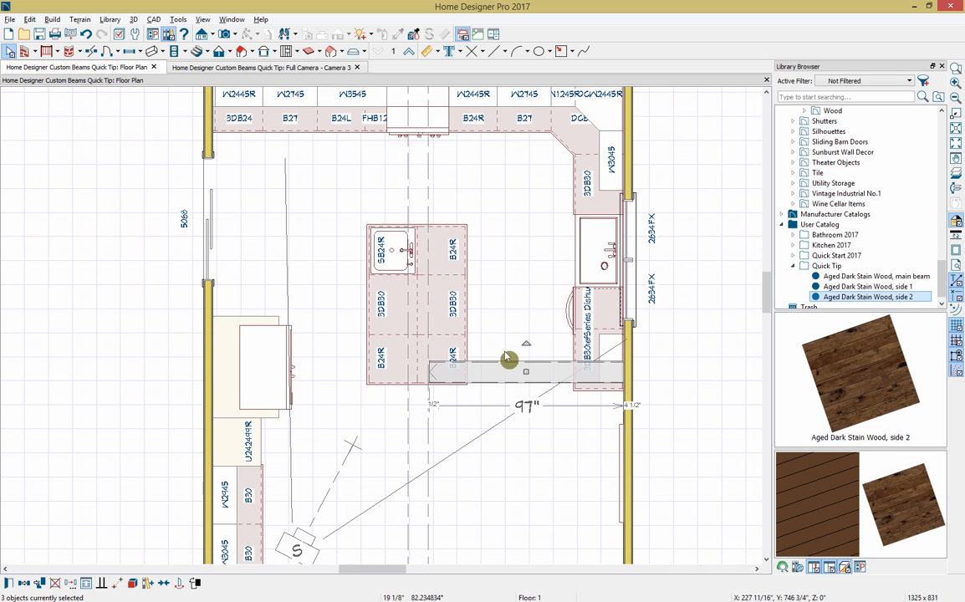
click(131, 587)
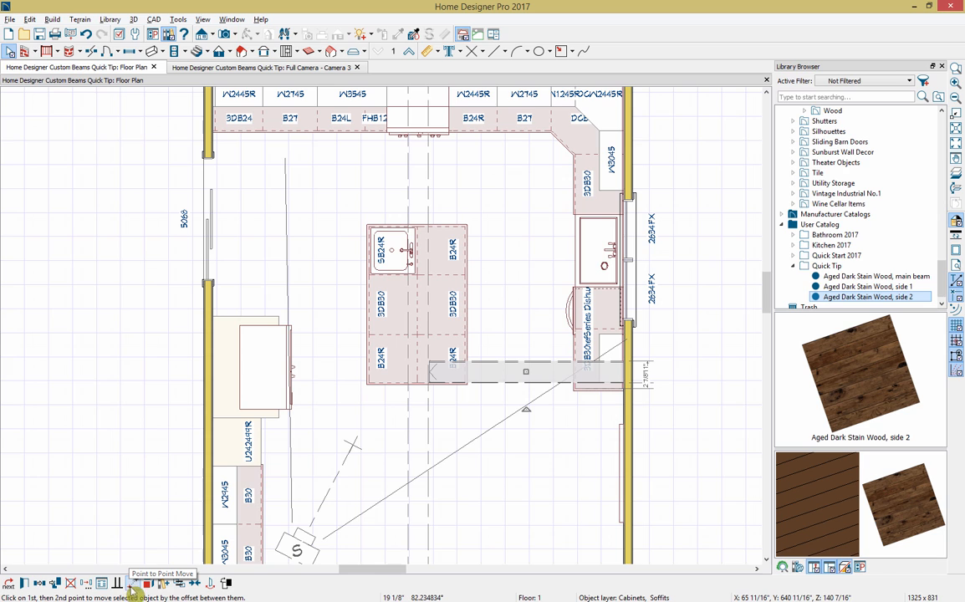
click(164, 590)
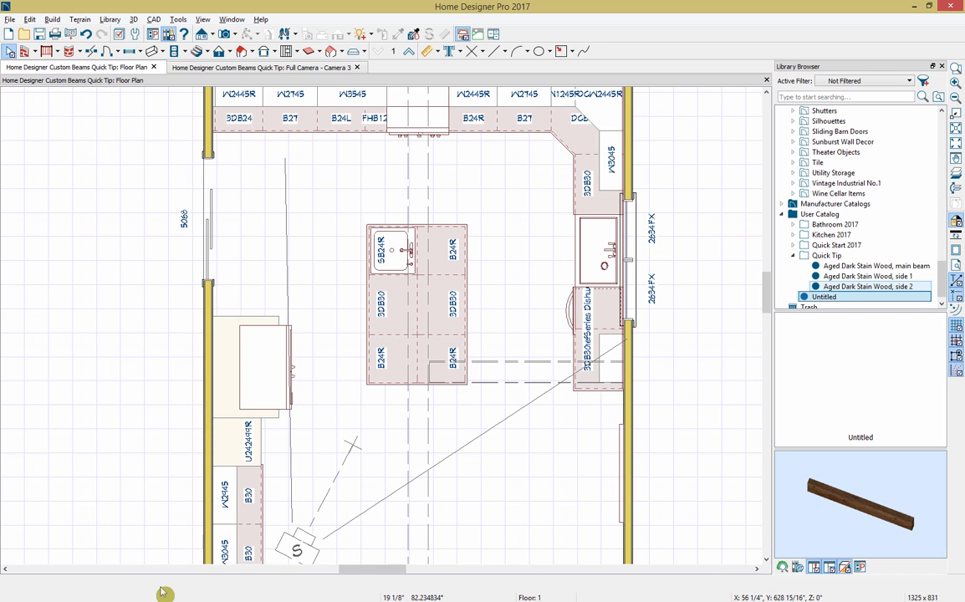
Move the sloped beam block up against the kitchen's back wall, over the wall cabinets.
click(517, 376)
drag(524, 367, 512, 93)
middle_drag(506, 178, 504, 238)
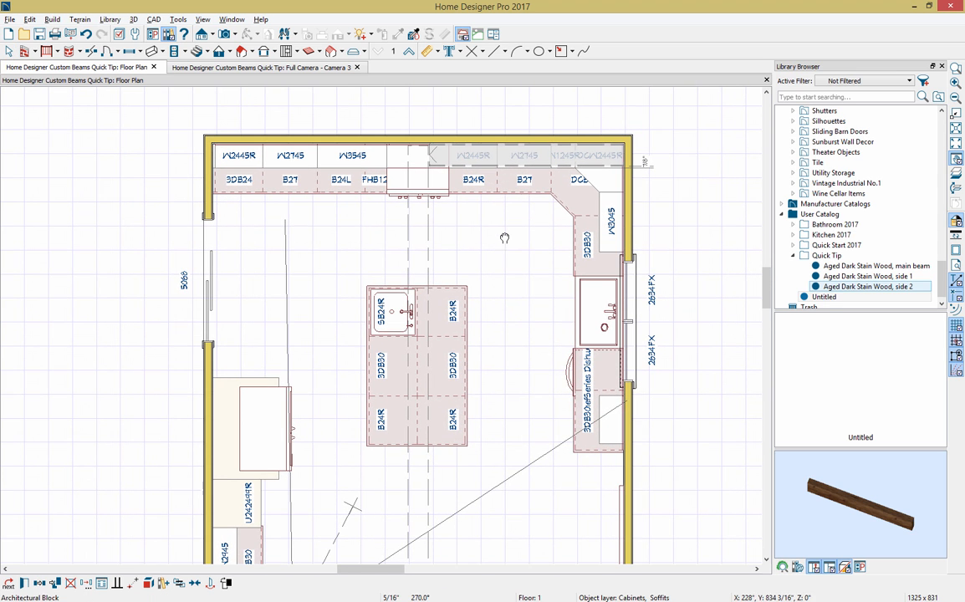
Place the library beam block on the opposite side of the ridge beam, turn it around and move it against the back wall.
click(823, 297)
click(823, 296)
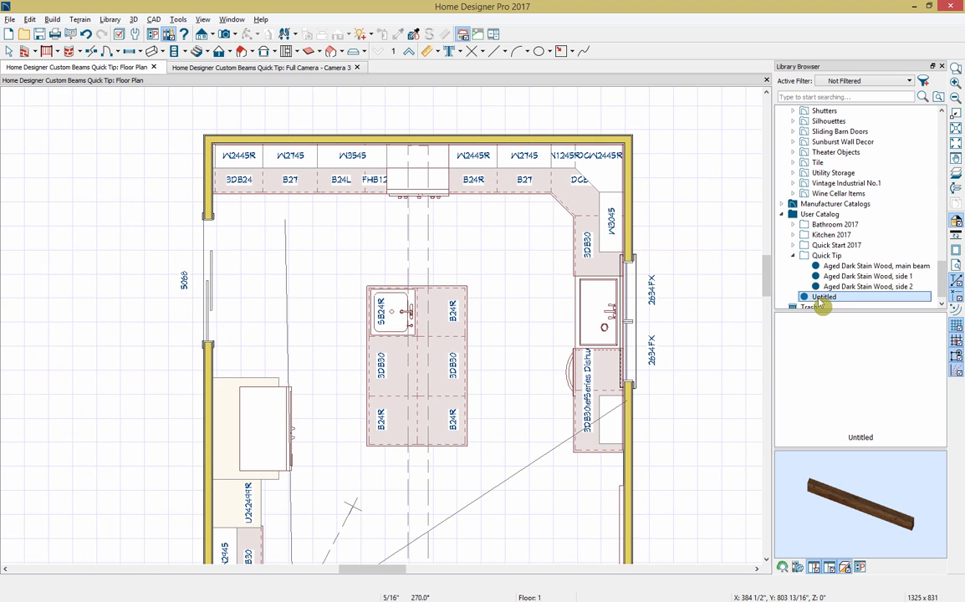
key(Return)
click(310, 243)
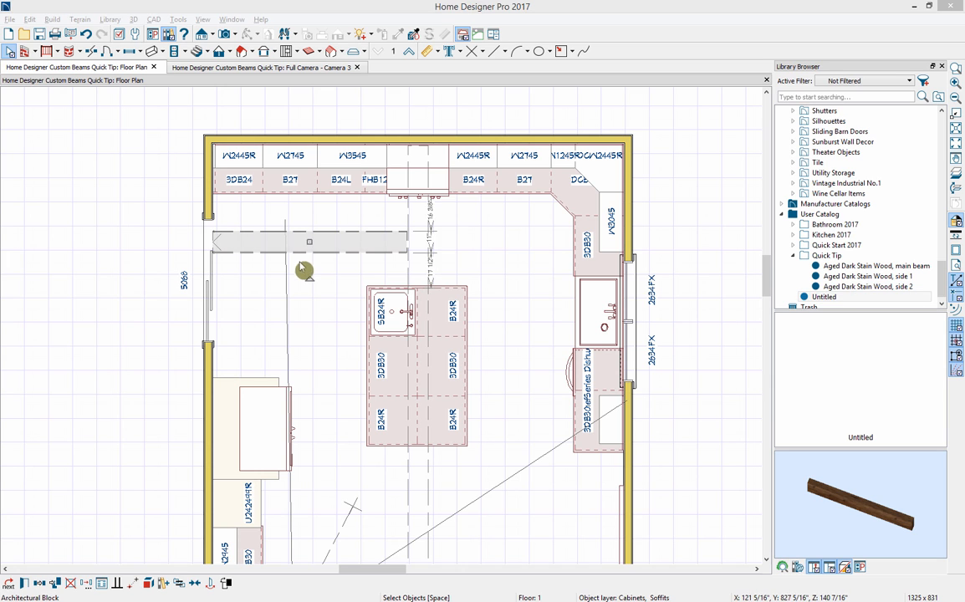
drag(310, 279, 308, 89)
drag(310, 241, 309, 155)
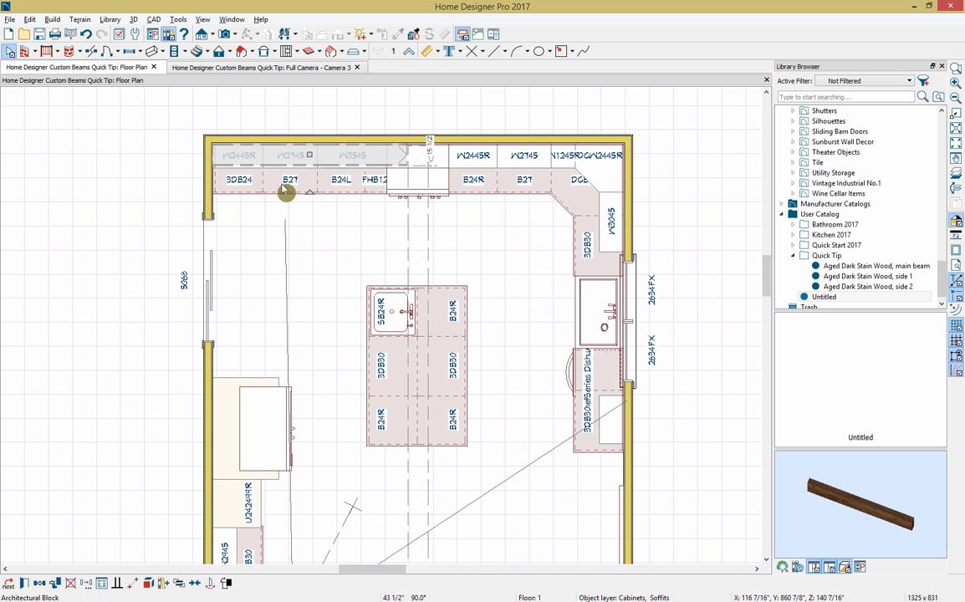
Show the Camera 3 view beside the floor plan and replicate both sloped beam blocks with 5 copies at a Y delta of -48".
click(302, 67)
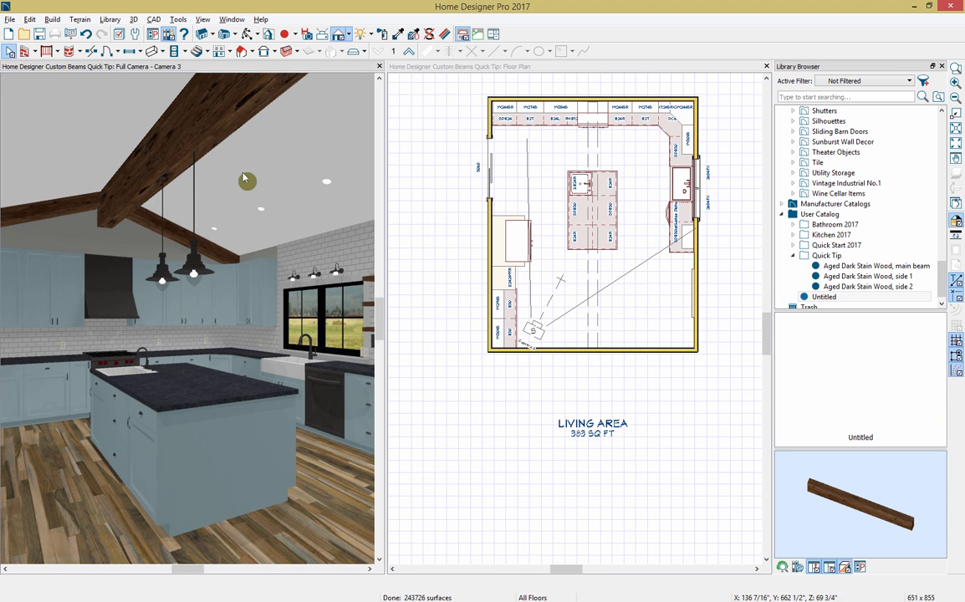
click(541, 115)
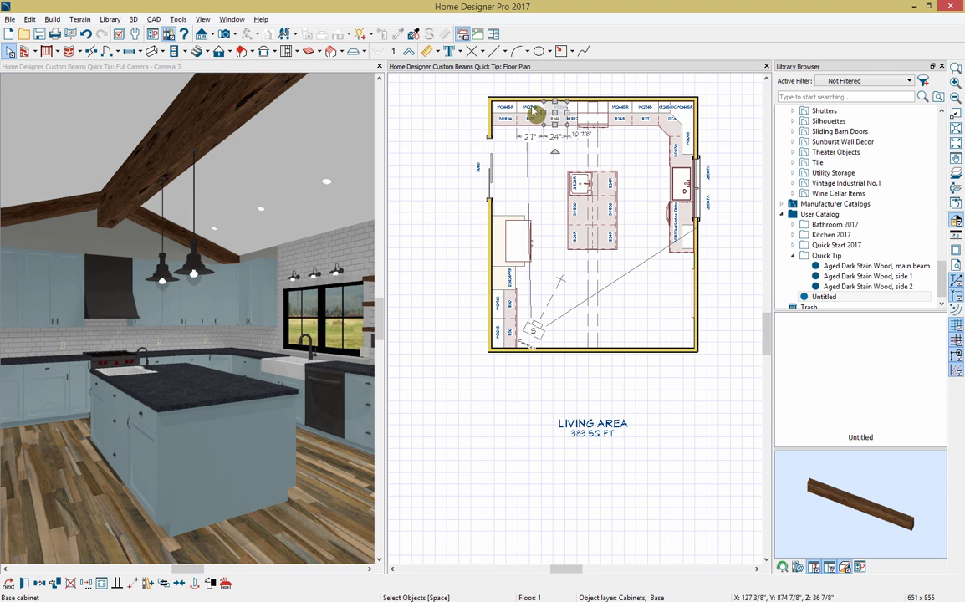
click(531, 112)
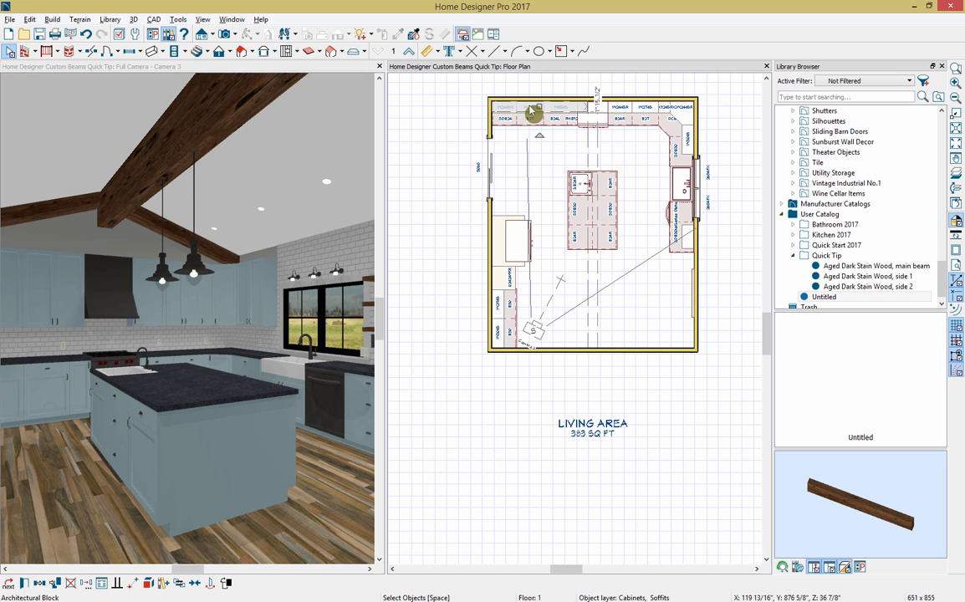
shift+click(642, 111)
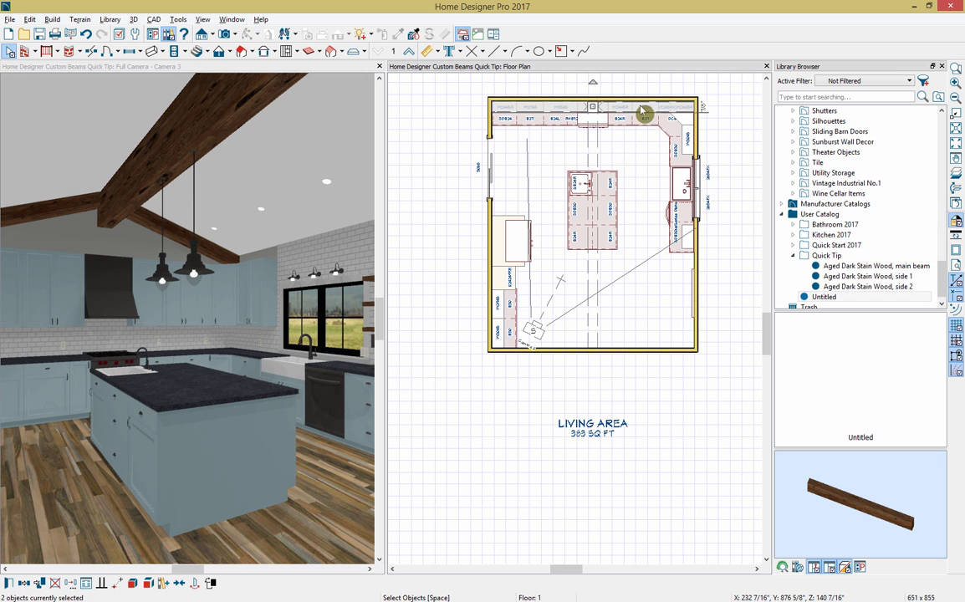
click(72, 583)
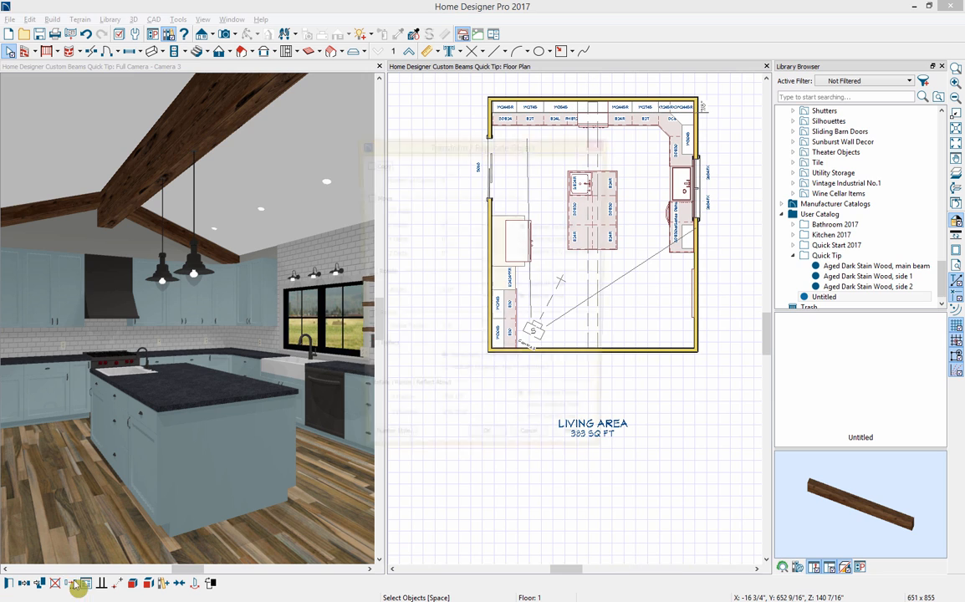
click(369, 166)
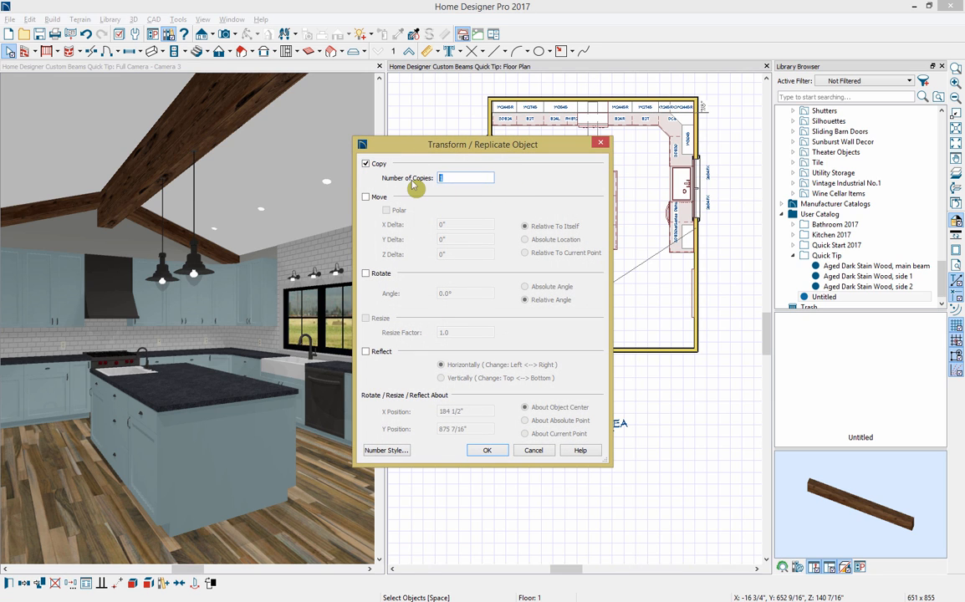
text(5)
click(366, 196)
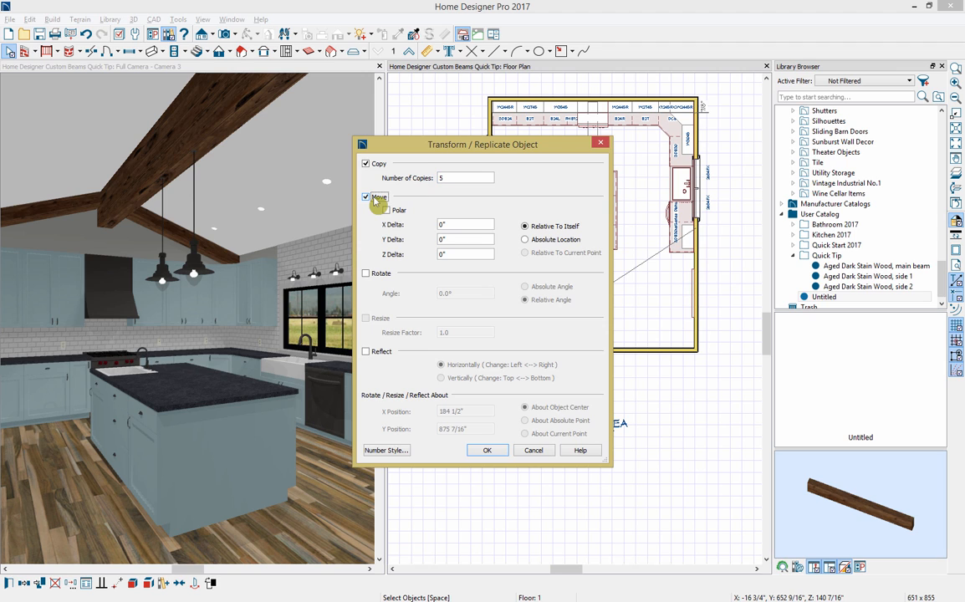
double_click(446, 240)
text(-48)
click(488, 451)
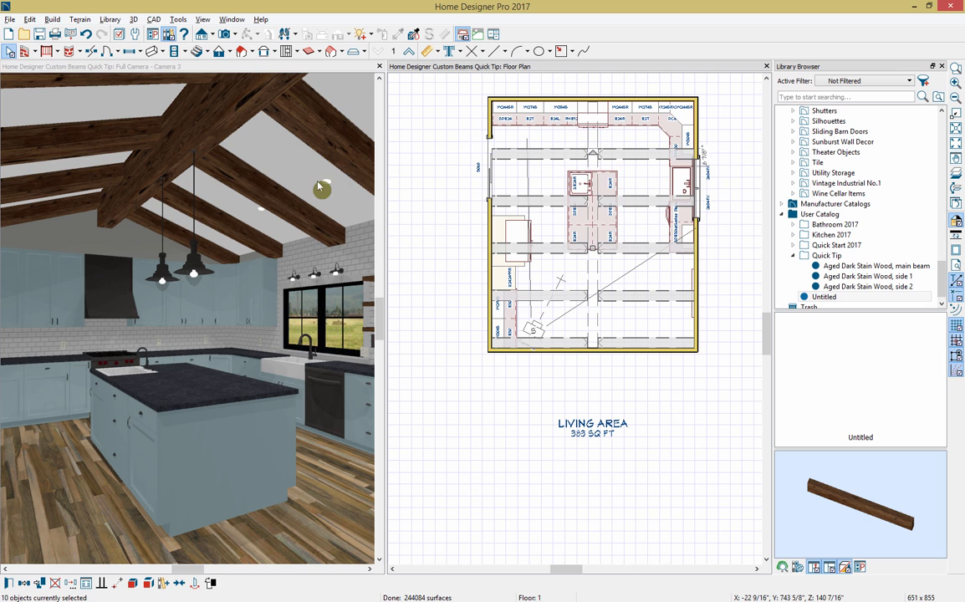
Paint the kitchen's vaulted ceiling with the White Tongue & Groove material from the Kitchen 2017 user catalog.
click(793, 235)
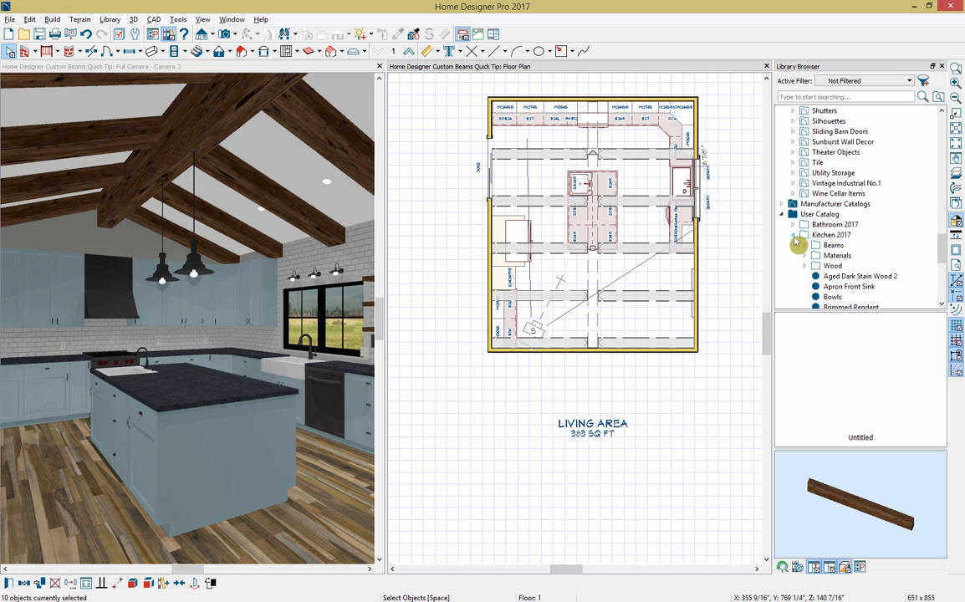
click(801, 254)
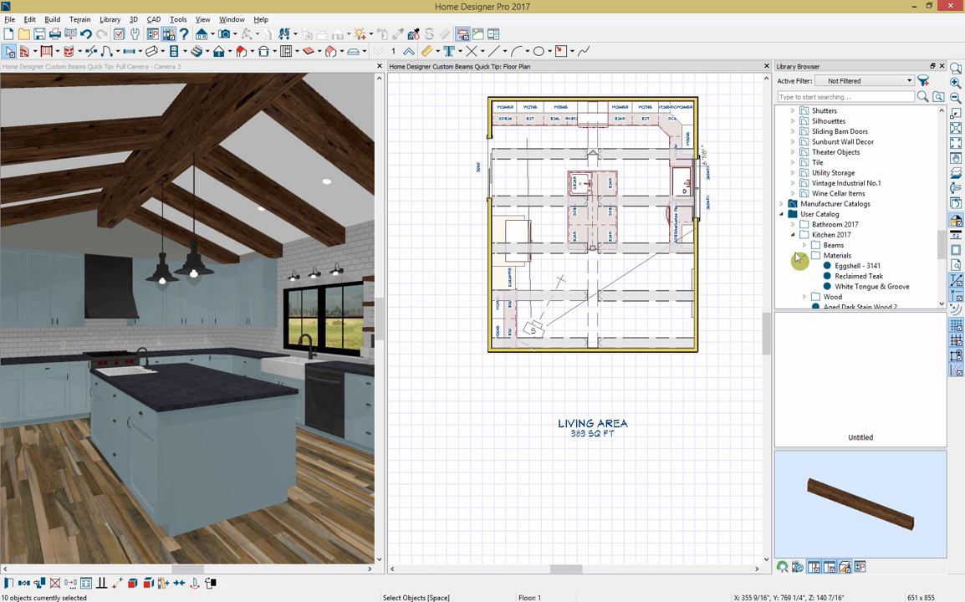
click(835, 286)
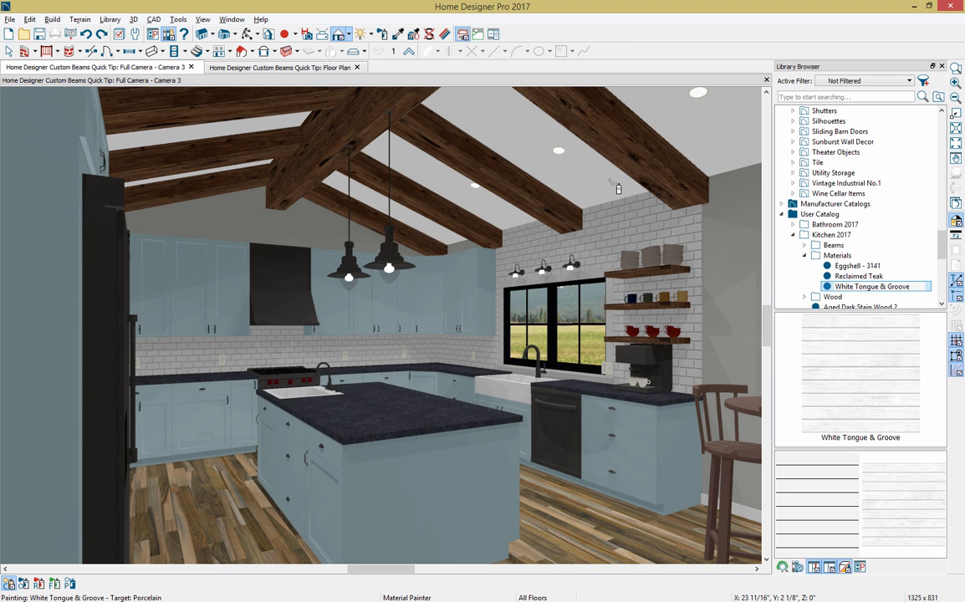
click(613, 184)
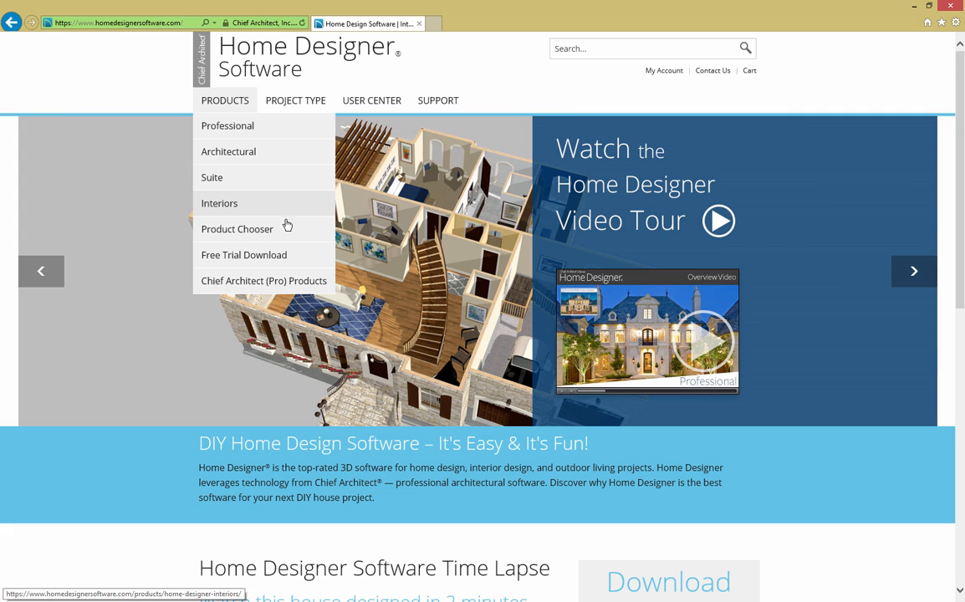
Switch to the Home Designer website in the browser, open the Product Chooser and examine the design tools comparison of the four products.
click(286, 232)
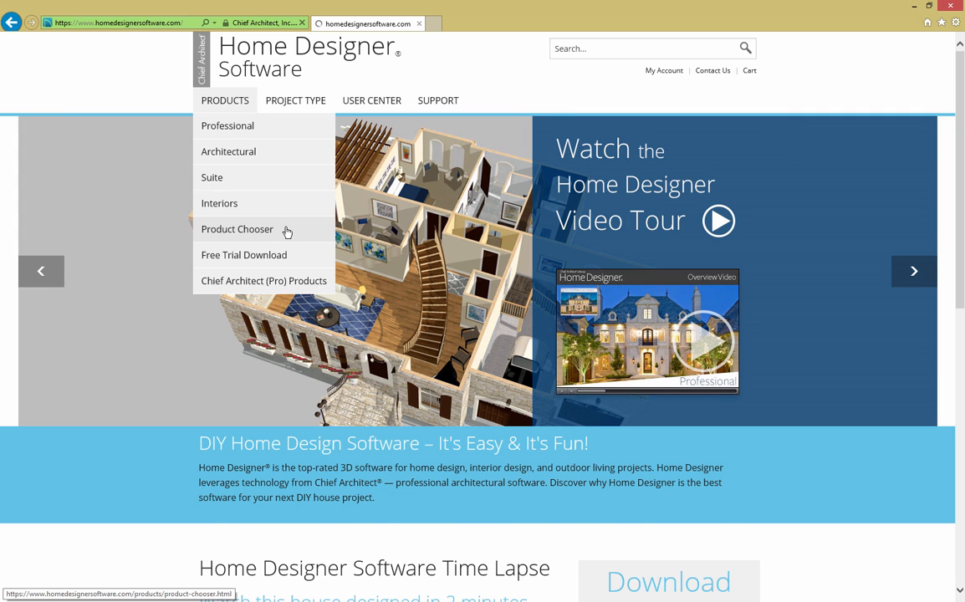
scroll(758, 311, down, 1)
scroll(758, 308, down, 4)
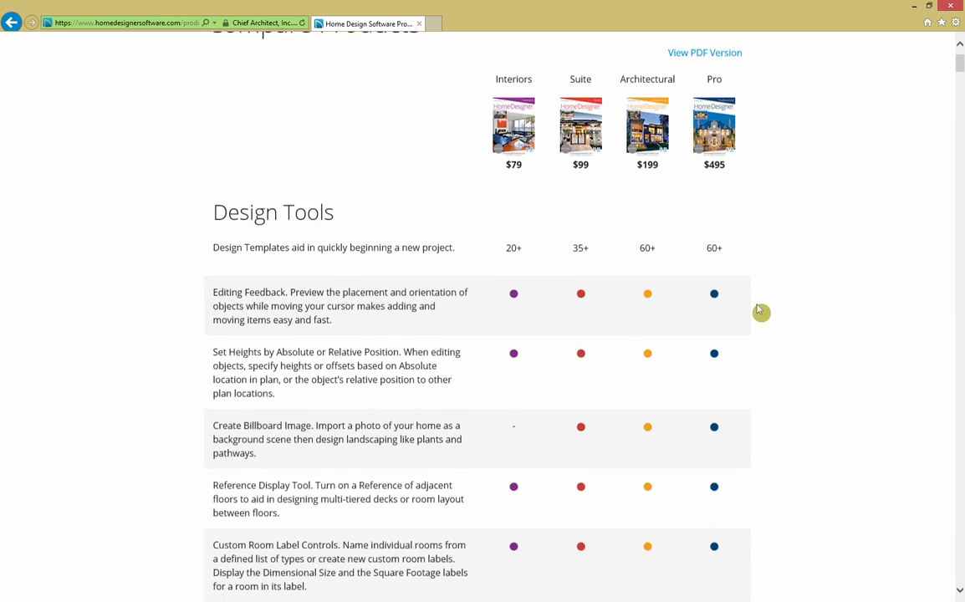
scroll(758, 311, down, 2)
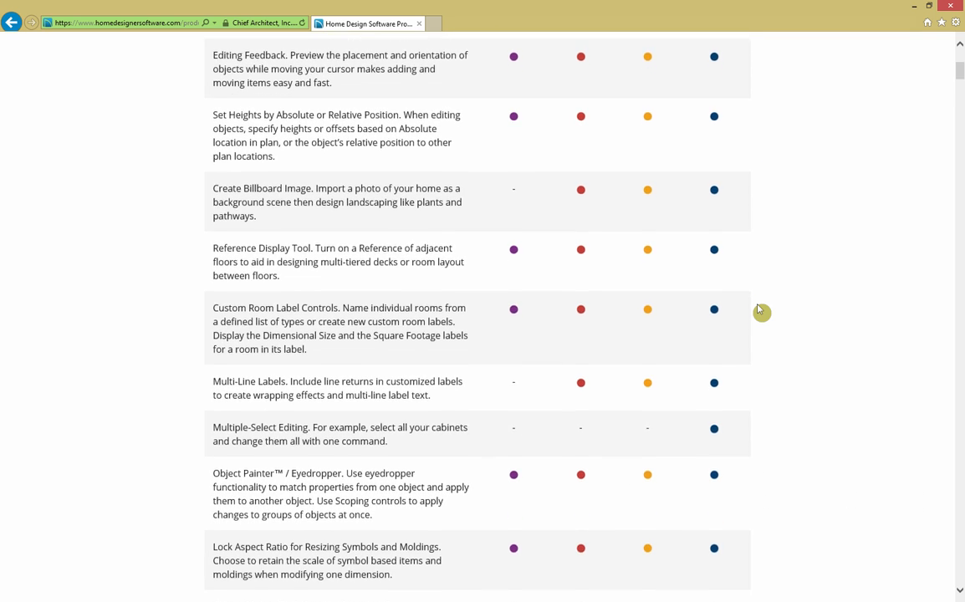
scroll(758, 310, up, 3)
scroll(758, 311, up, 1)
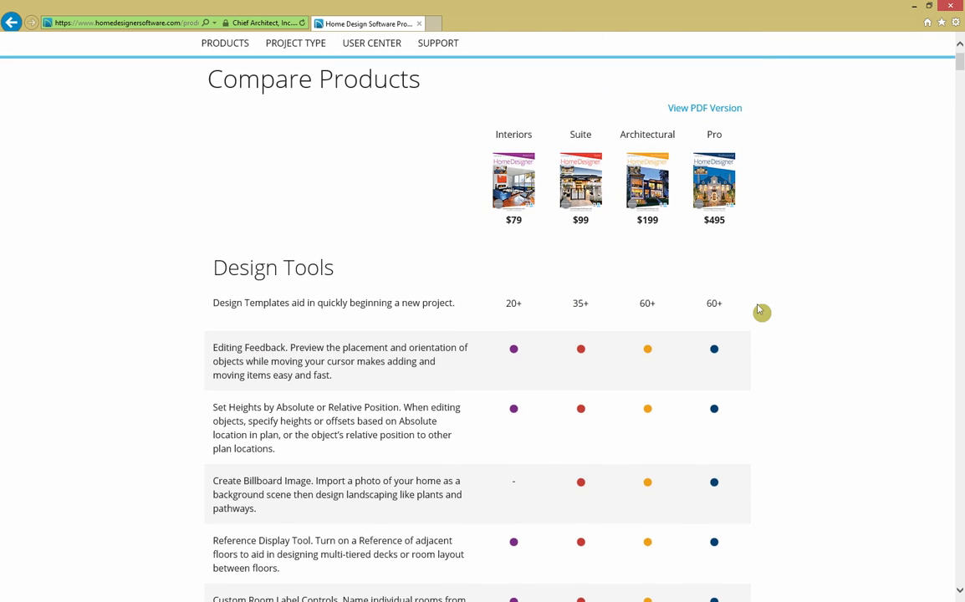
Open the website's Knowledge Base and read through the article on creating a coffered ceiling using the Soffit tool, down to its related articles.
mouse_move(225, 42)
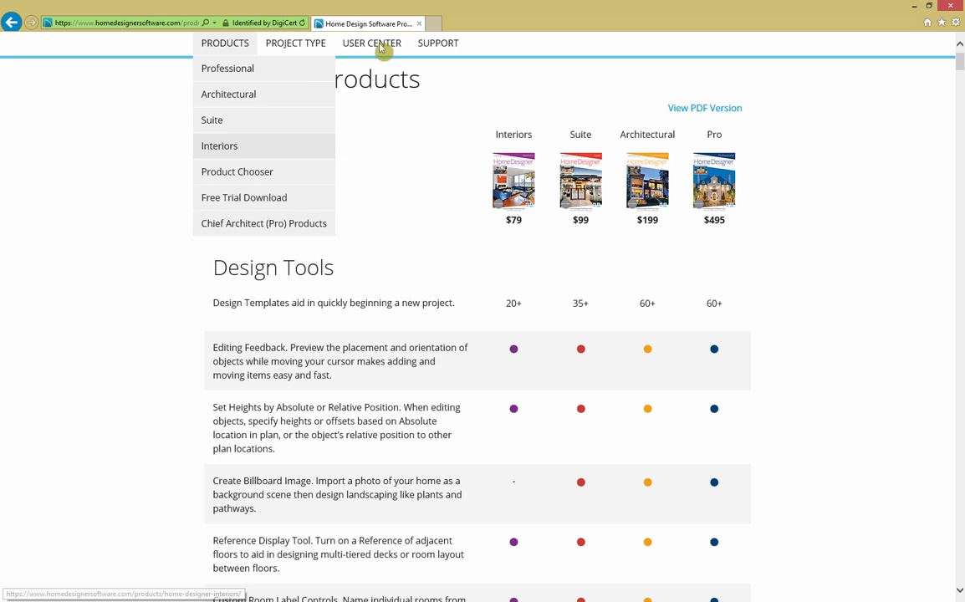
mouse_move(387, 46)
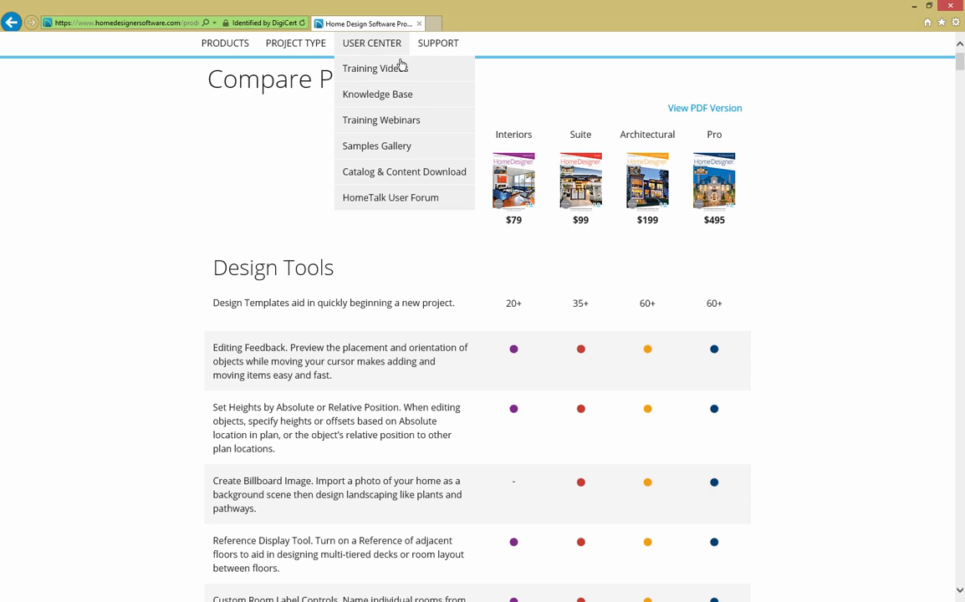
click(423, 97)
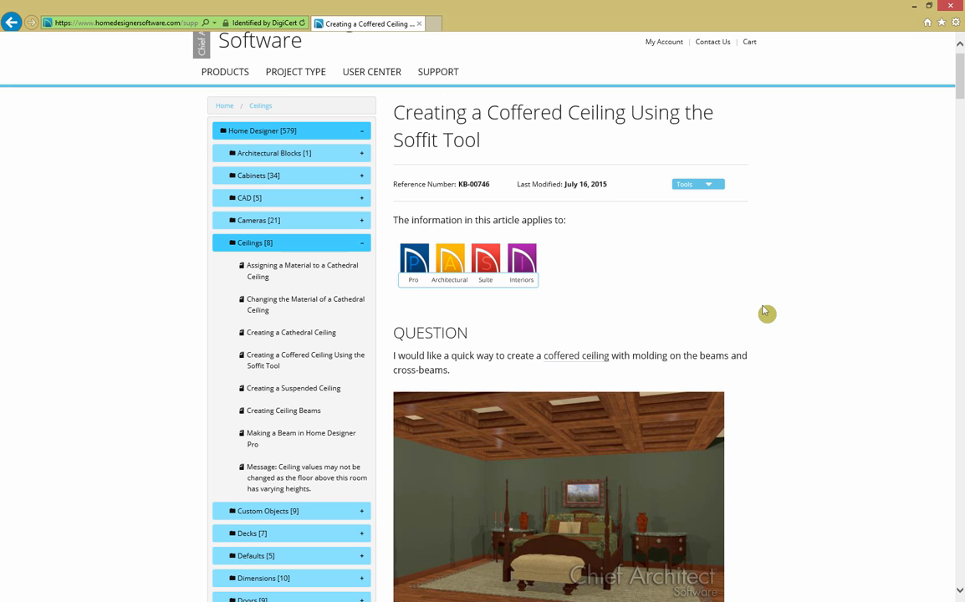
scroll(763, 312, down, 3)
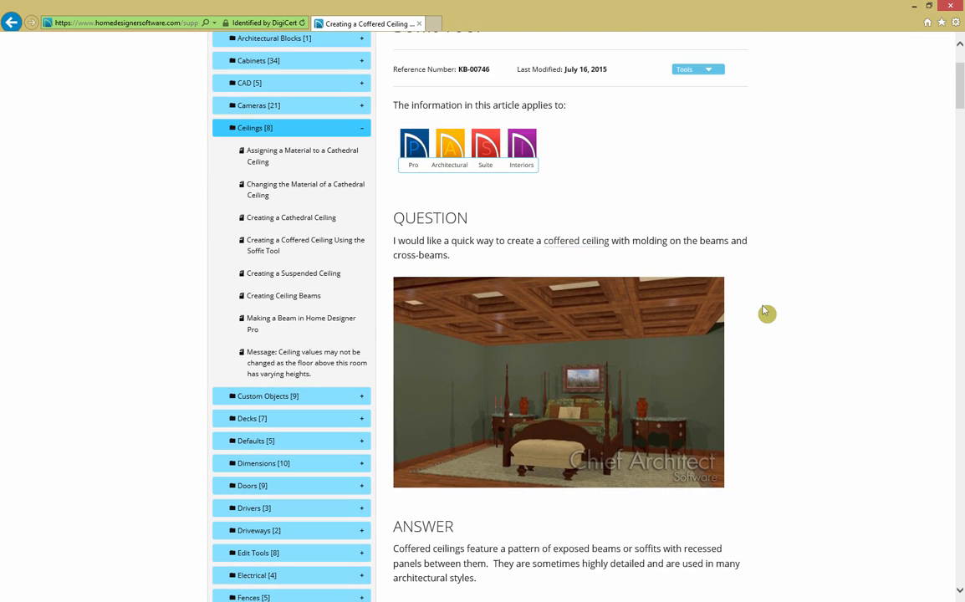
scroll(763, 311, up, 4)
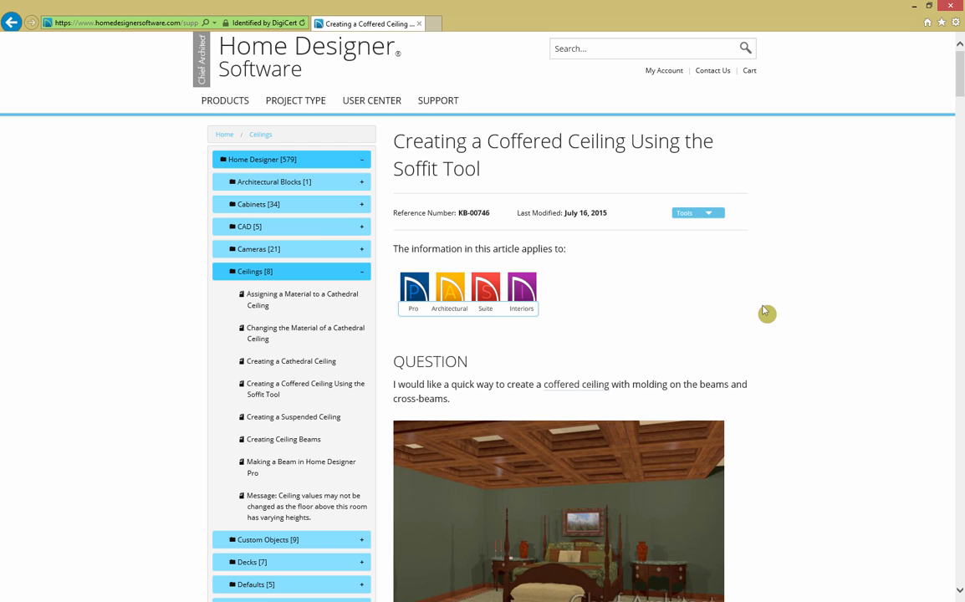
mouse_move(371, 100)
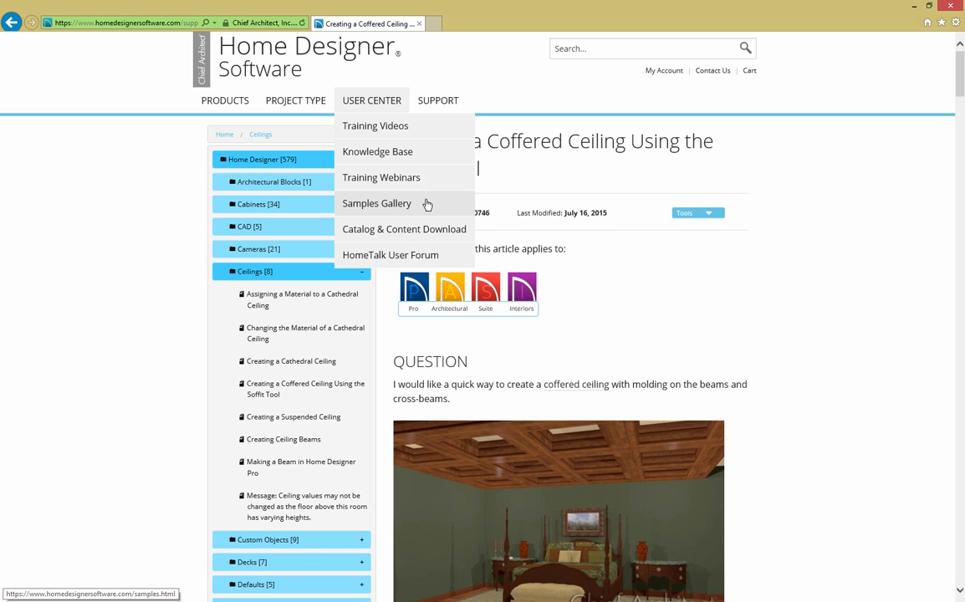
scroll(818, 285, down, 5)
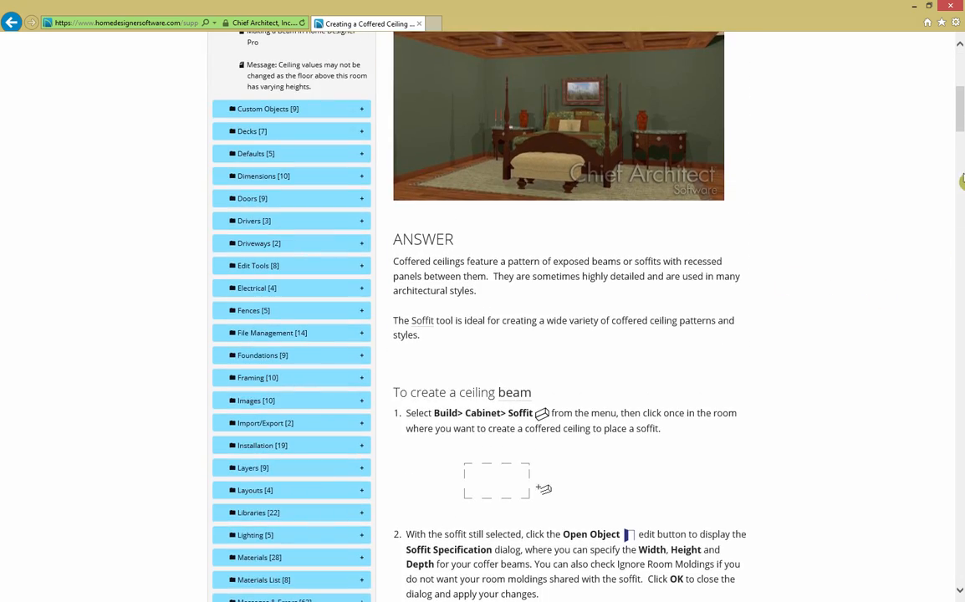
drag(958, 109, 956, 592)
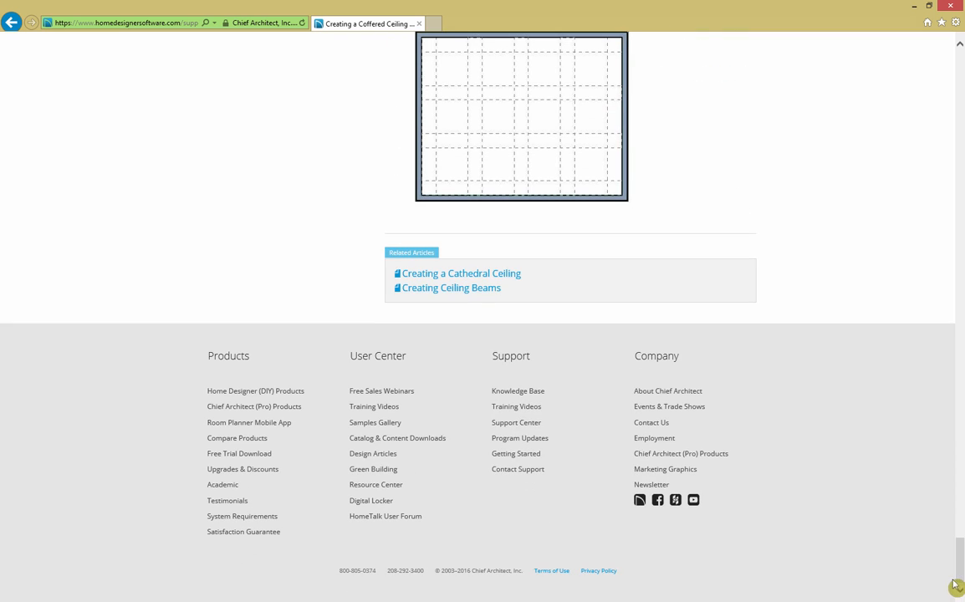